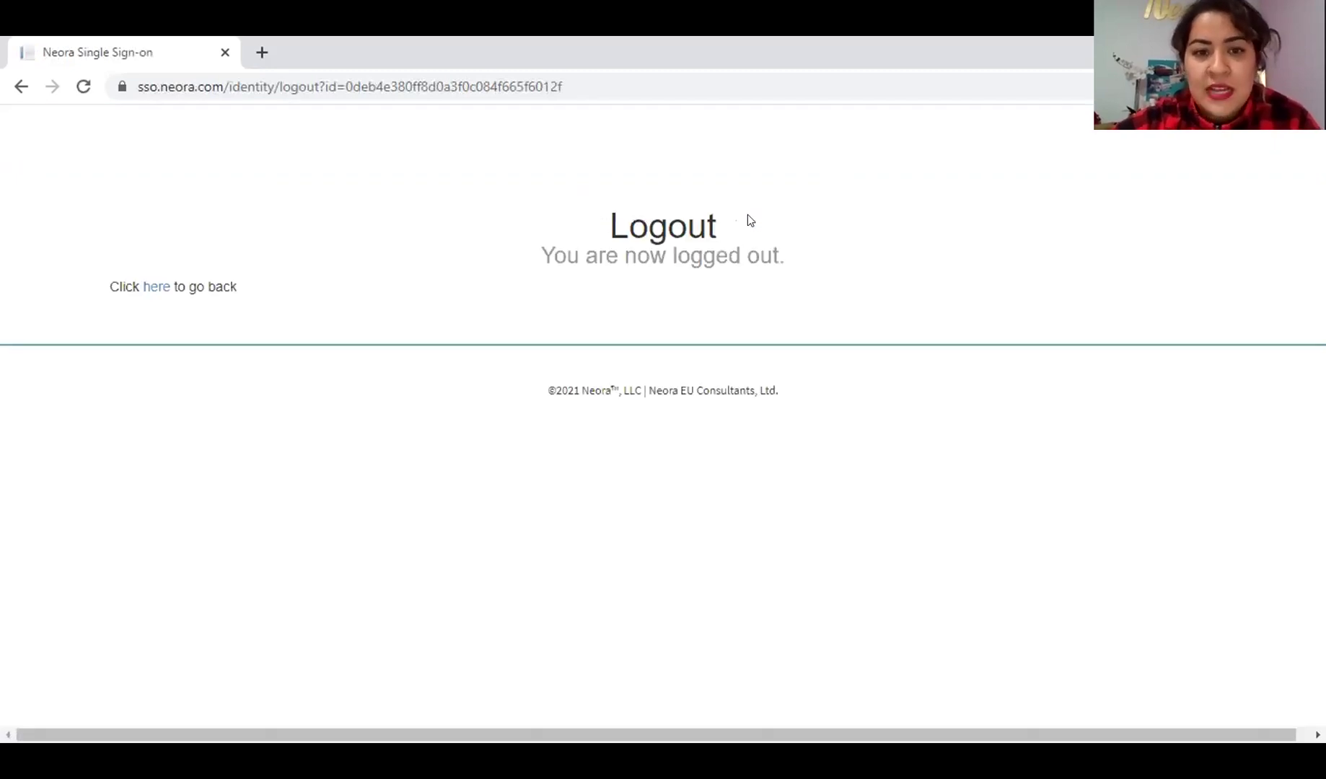
Go back to the Account Center sign-in and replace the saved username with the other account's
{"action": "left_click", "coordinate": [149, 286]}
{"action": "left_click", "coordinate": [148, 289]}
{"action": "left_click", "coordinate": [151, 292]}
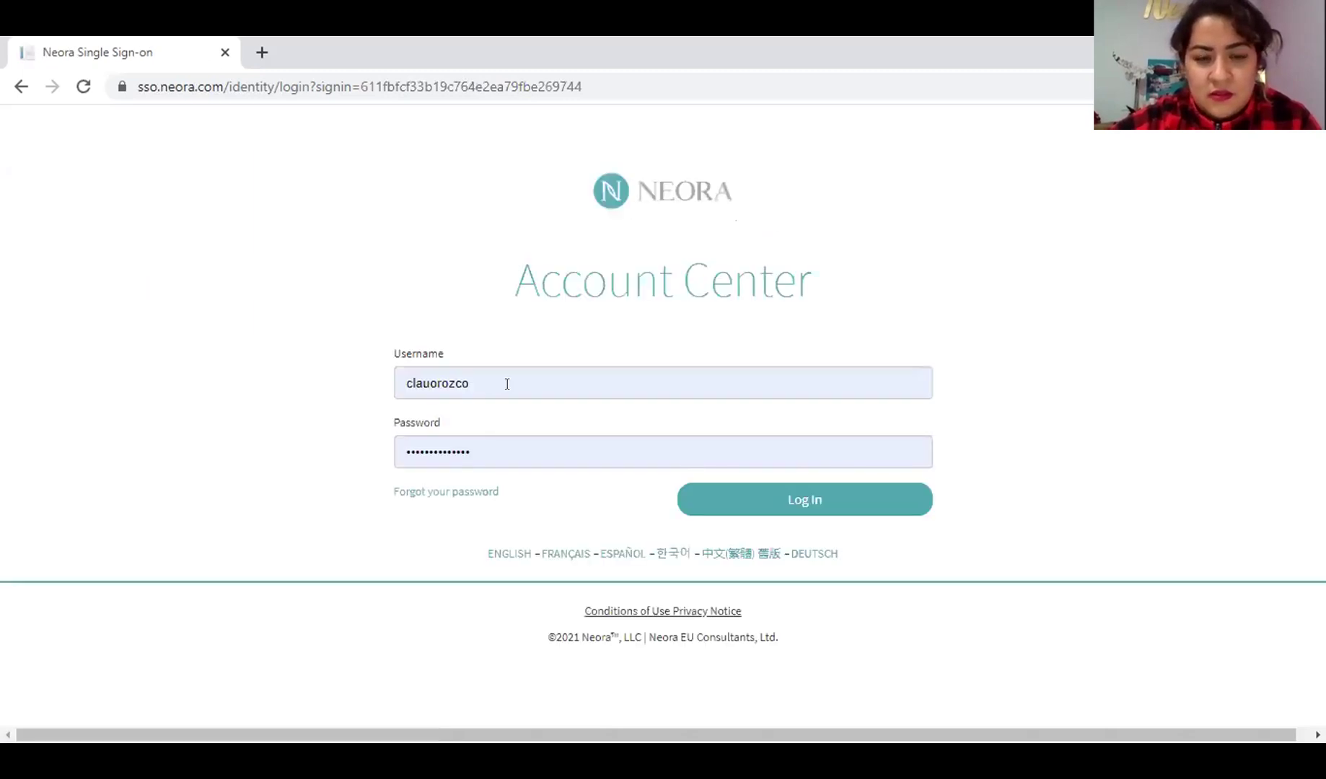
{"action": "left_click", "coordinate": [507, 384]}
{"action": "key", "text": "BackSpace"}
{"action": "key", "text": "BackSpace"}
{"action": "key", "text": "BackSpace"}
{"action": "key", "text": "BackSpace"}
{"action": "key", "text": "BackSpace"}
{"action": "key", "text": "BackSpace"}
{"action": "key", "text": "BackSpace"}
{"action": "key", "text": "BackSpace"}
{"action": "key", "text": "BackSpace"}
{"action": "key", "text": "BackSpace"}
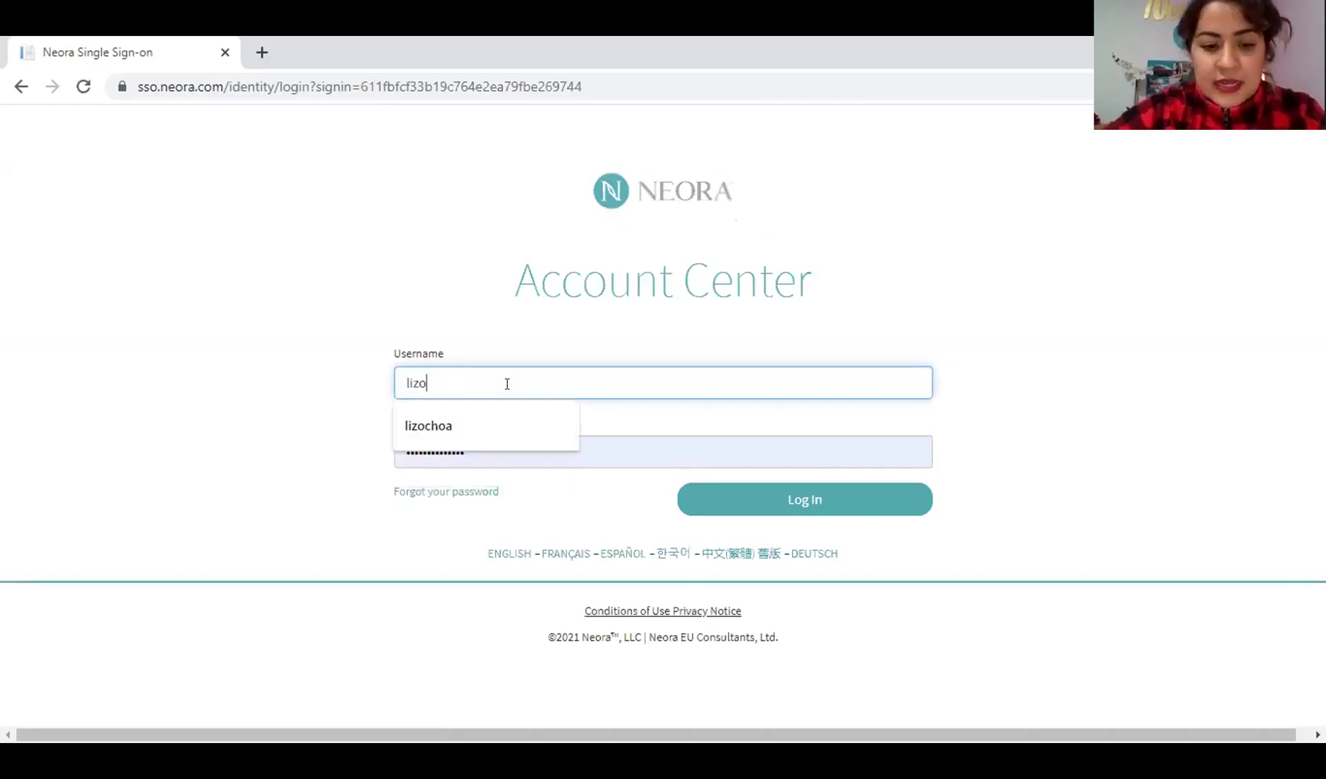
Replace the password and log in, retyping the password after the invalid-credentials error
{"action": "left_click", "coordinate": [491, 454]}
{"action": "key", "text": "BackSpace"}
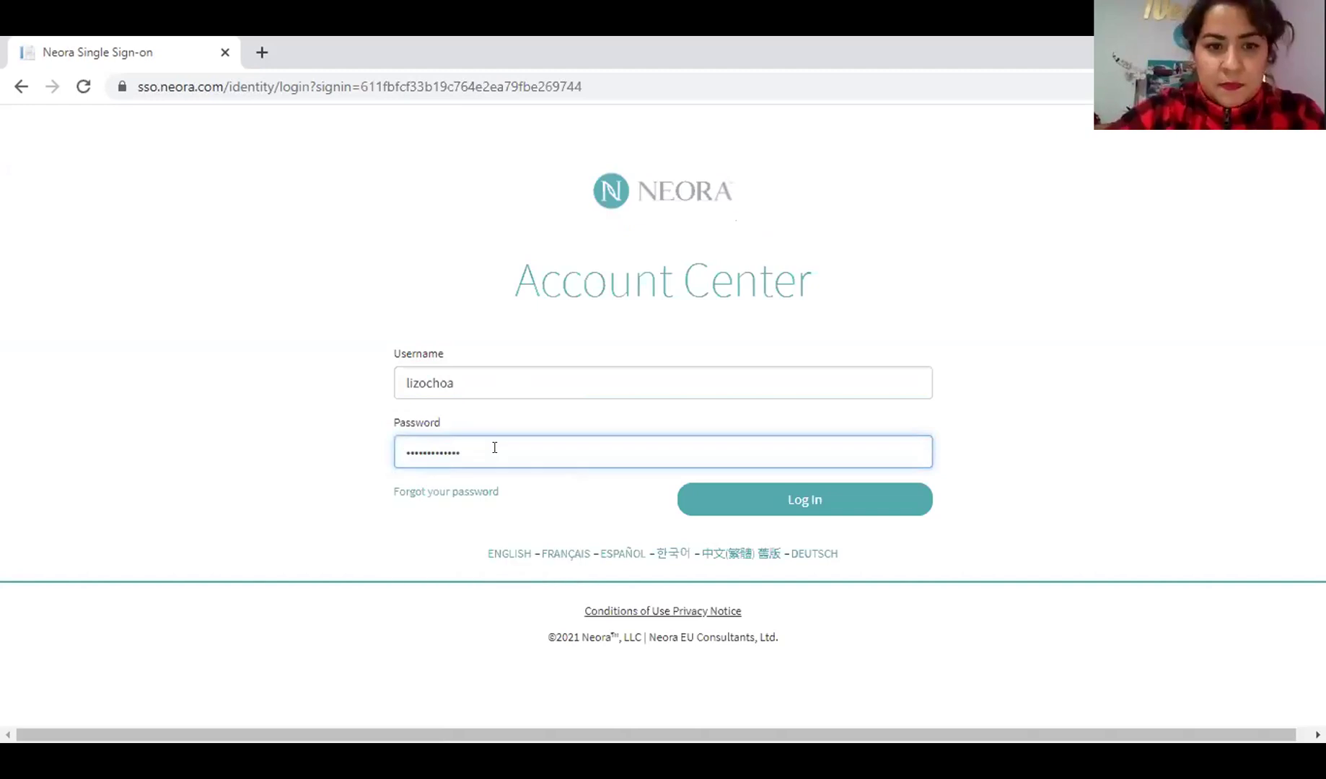
{"action": "key", "text": "ctrl+a"}
{"action": "key", "text": "BackSpace"}
{"action": "type", "text": "•••"}
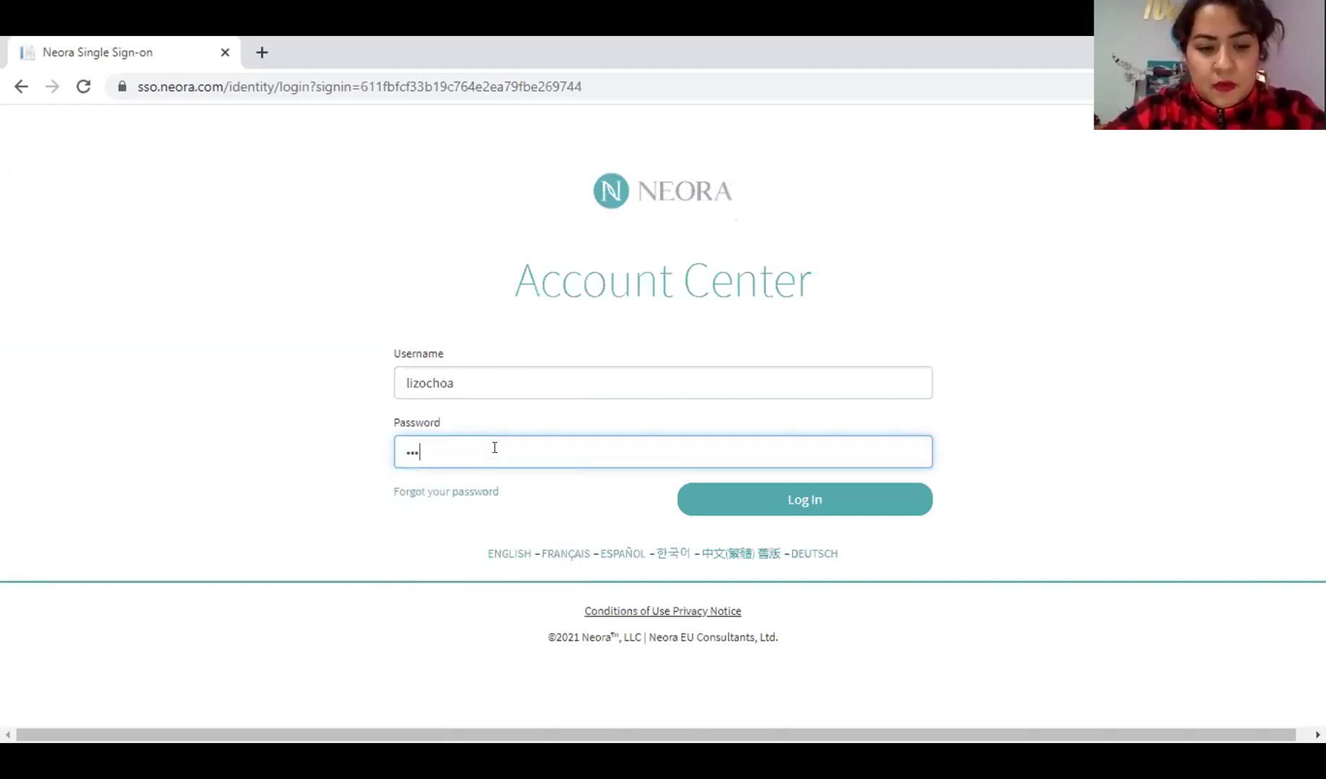
{"action": "type", "text": "•••••"}
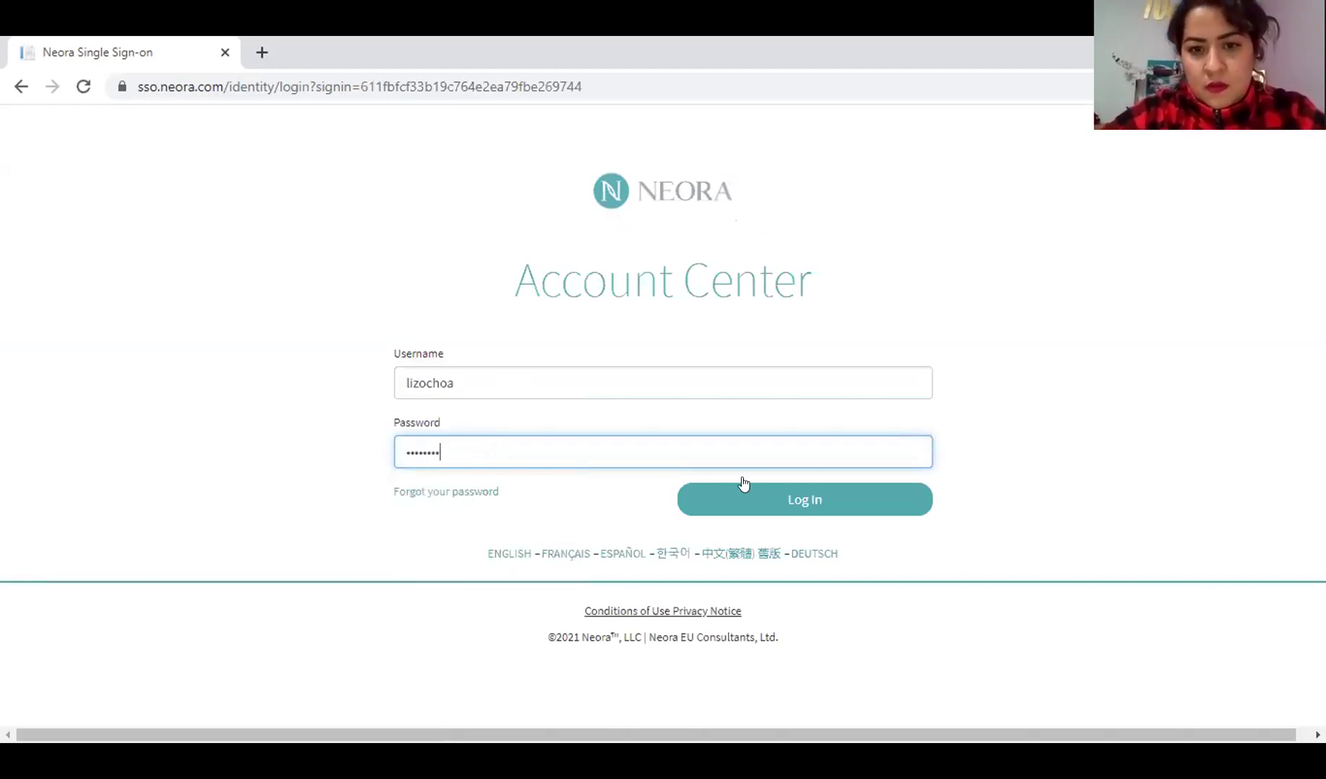
{"action": "left_click", "coordinate": [765, 500]}
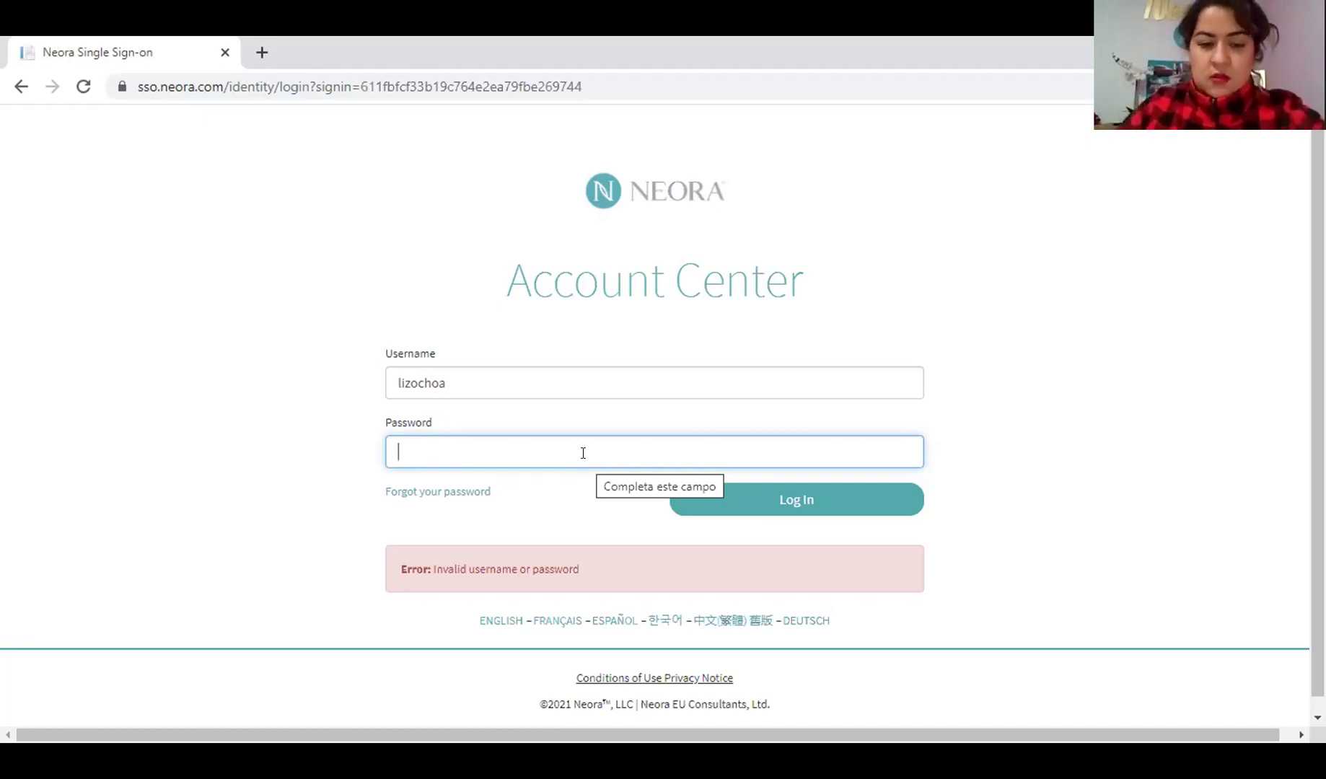
{"action": "type", "text": "•"}
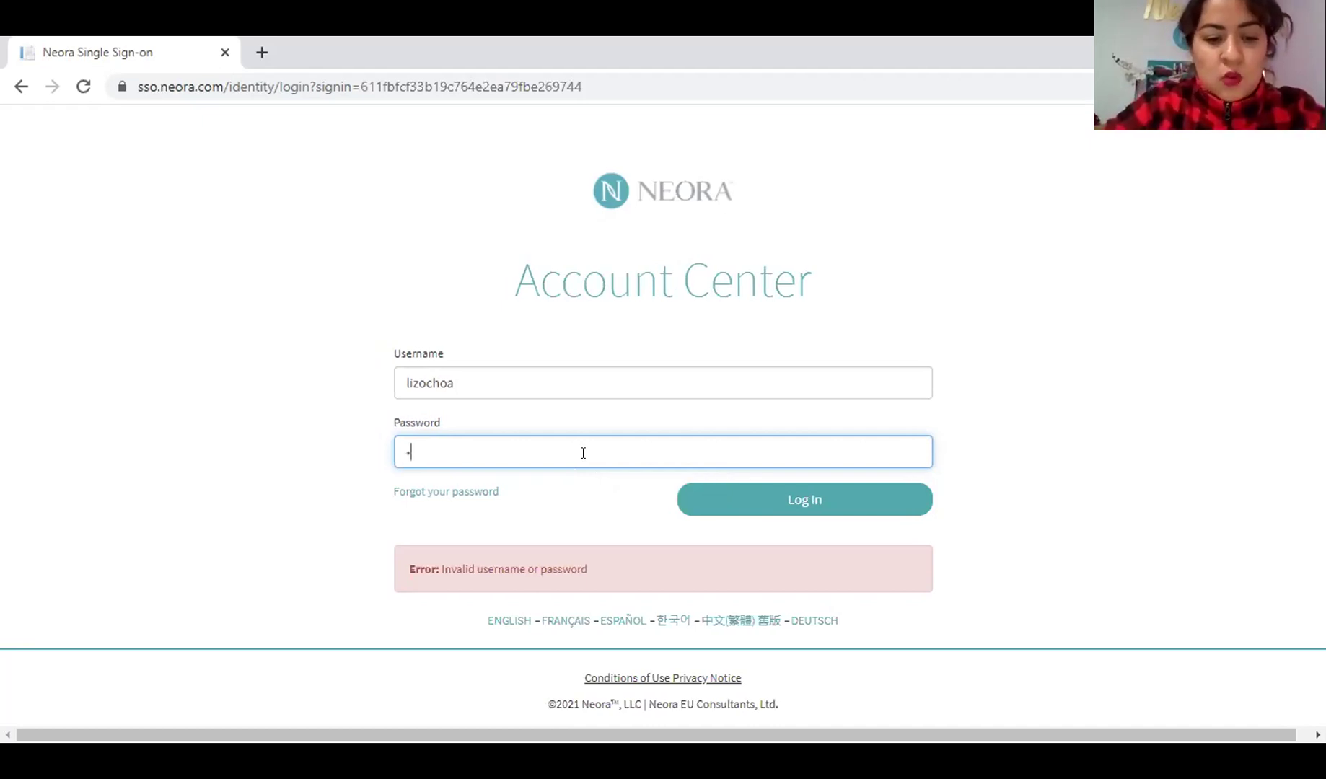
{"action": "type", "text": "••••••••"}
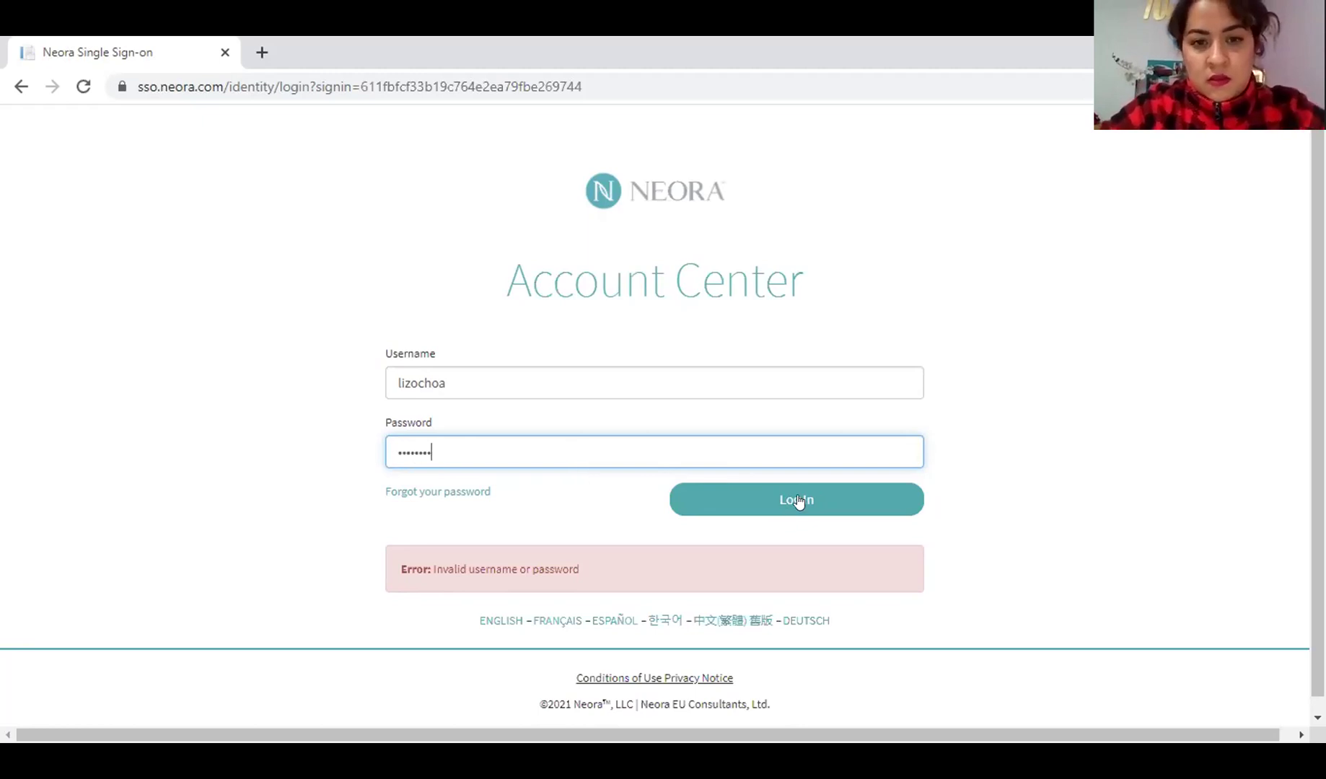
{"action": "left_click", "coordinate": [799, 498]}
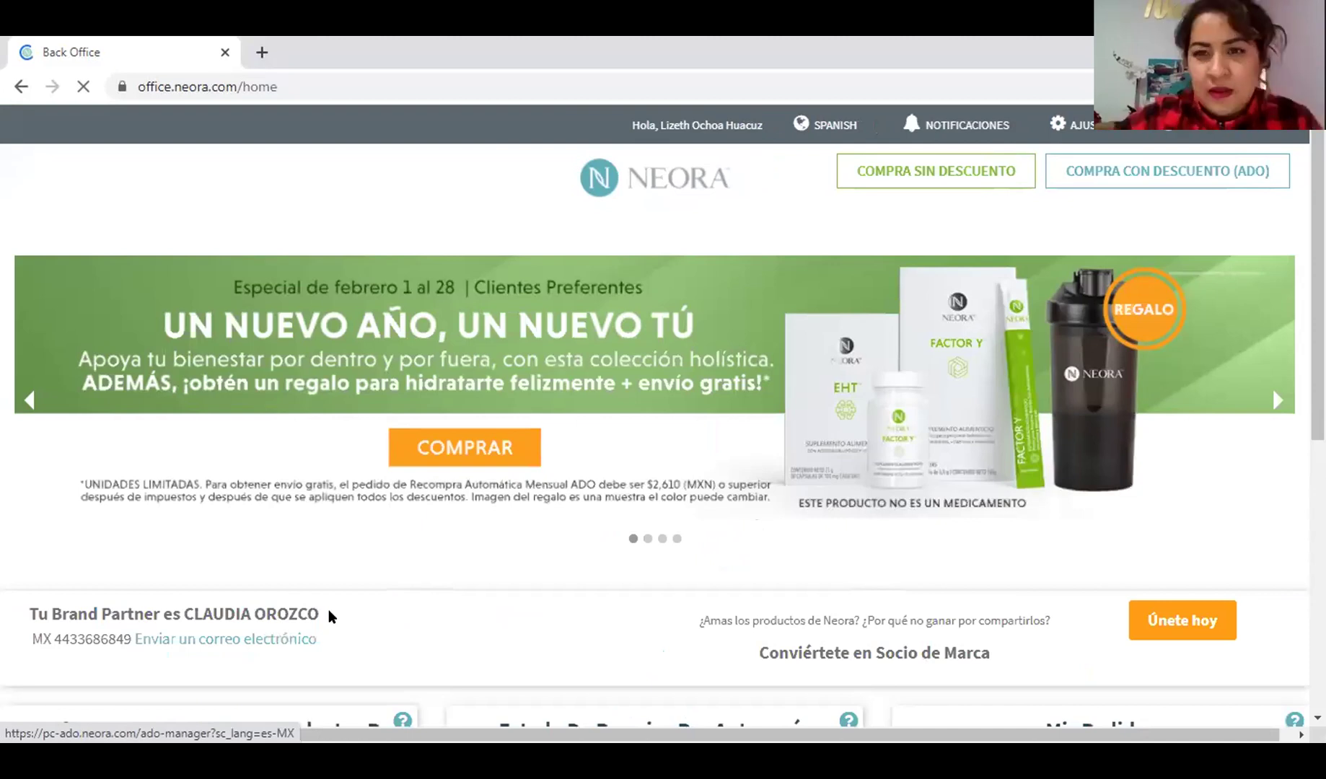
Open COMPRA CON DESCUENTO (ADO) from the Back Office home page
{"action": "left_click", "coordinate": [1143, 175]}
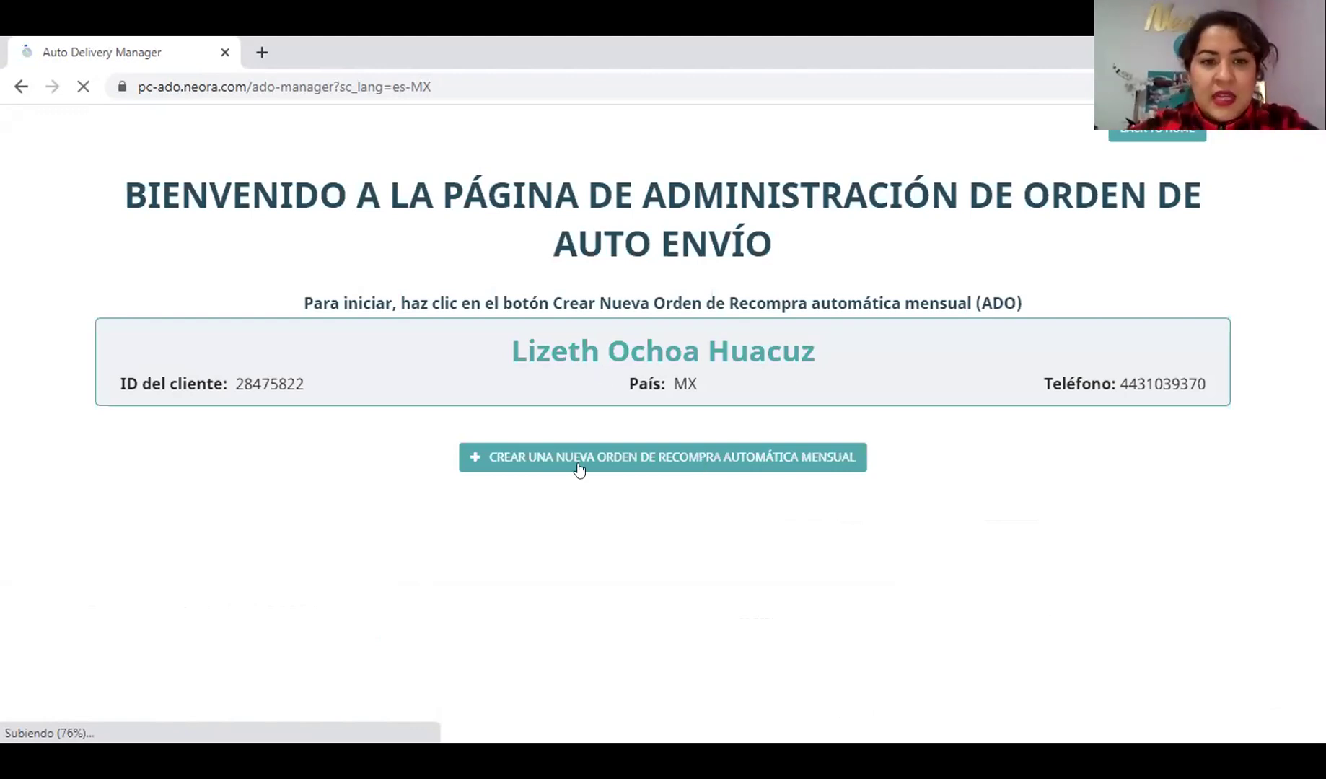
Choose CREAR UNA NUEVA ORDEN DE RECOMPRA AUTOMÁTICA MENSUAL for the MX customer
{"action": "left_click", "coordinate": [716, 454]}
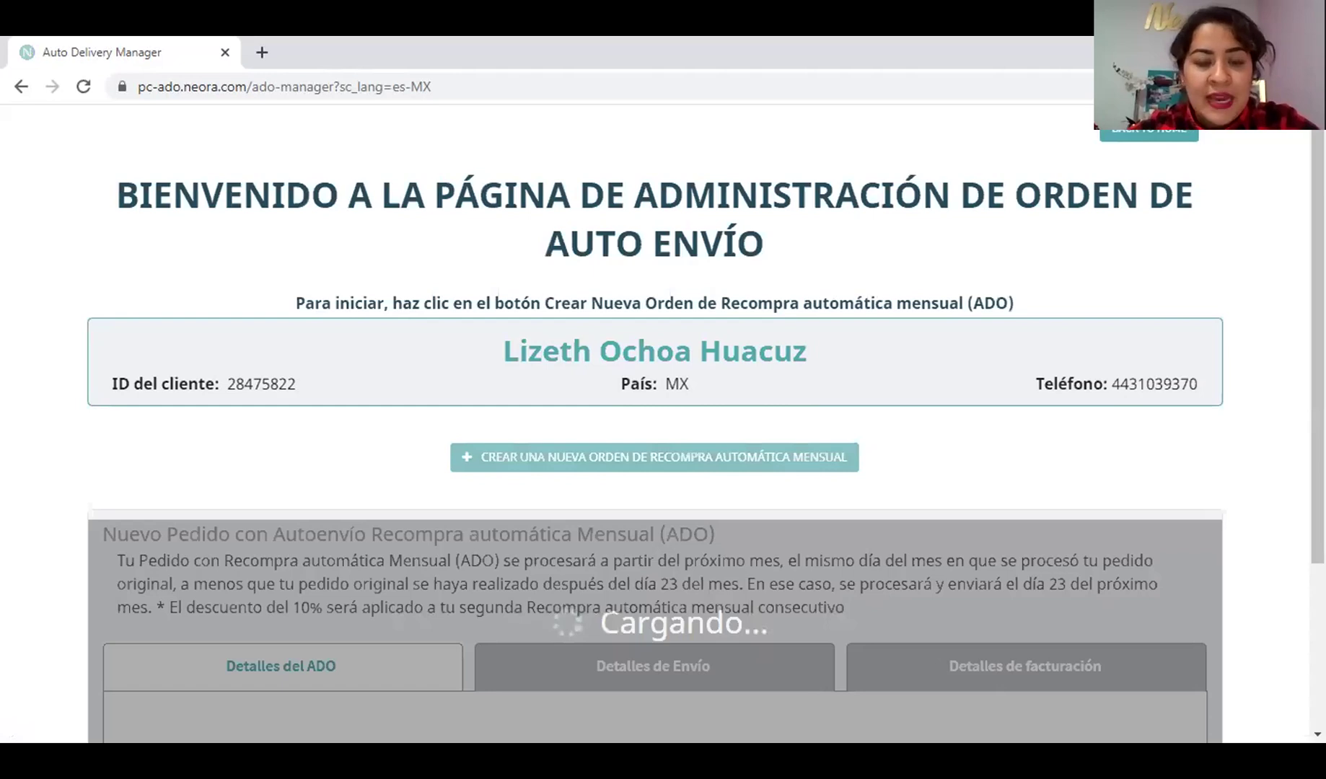
Scroll through the Añadir un Articulo Nuevo catalogue of products and MXN prices
{"action": "scroll", "coordinate": [655, 433], "scroll_direction": "down", "scroll_amount": 2}
{"action": "scroll", "coordinate": [655, 433], "scroll_direction": "down", "scroll_amount": 1}
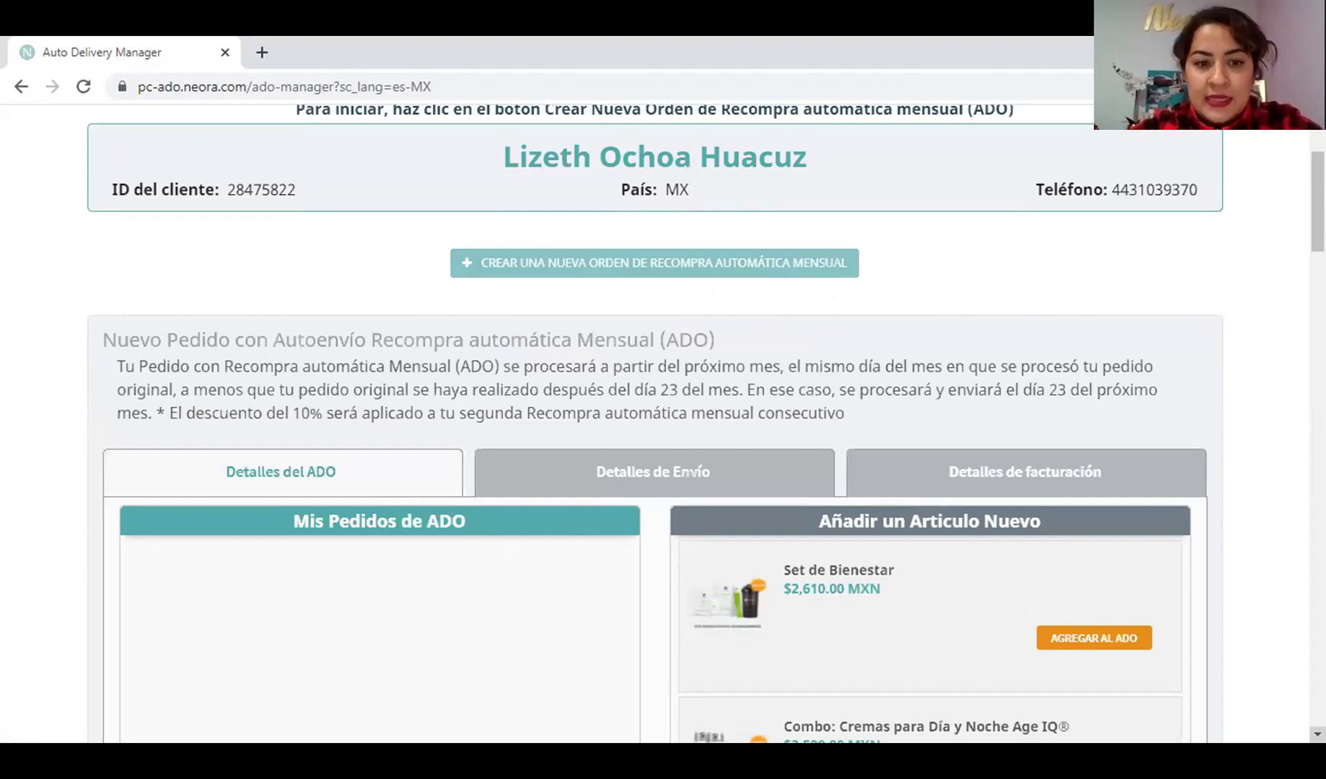
{"action": "scroll", "coordinate": [655, 433], "scroll_direction": "down", "scroll_amount": 2}
{"action": "scroll", "coordinate": [655, 433], "scroll_direction": "down", "scroll_amount": 1}
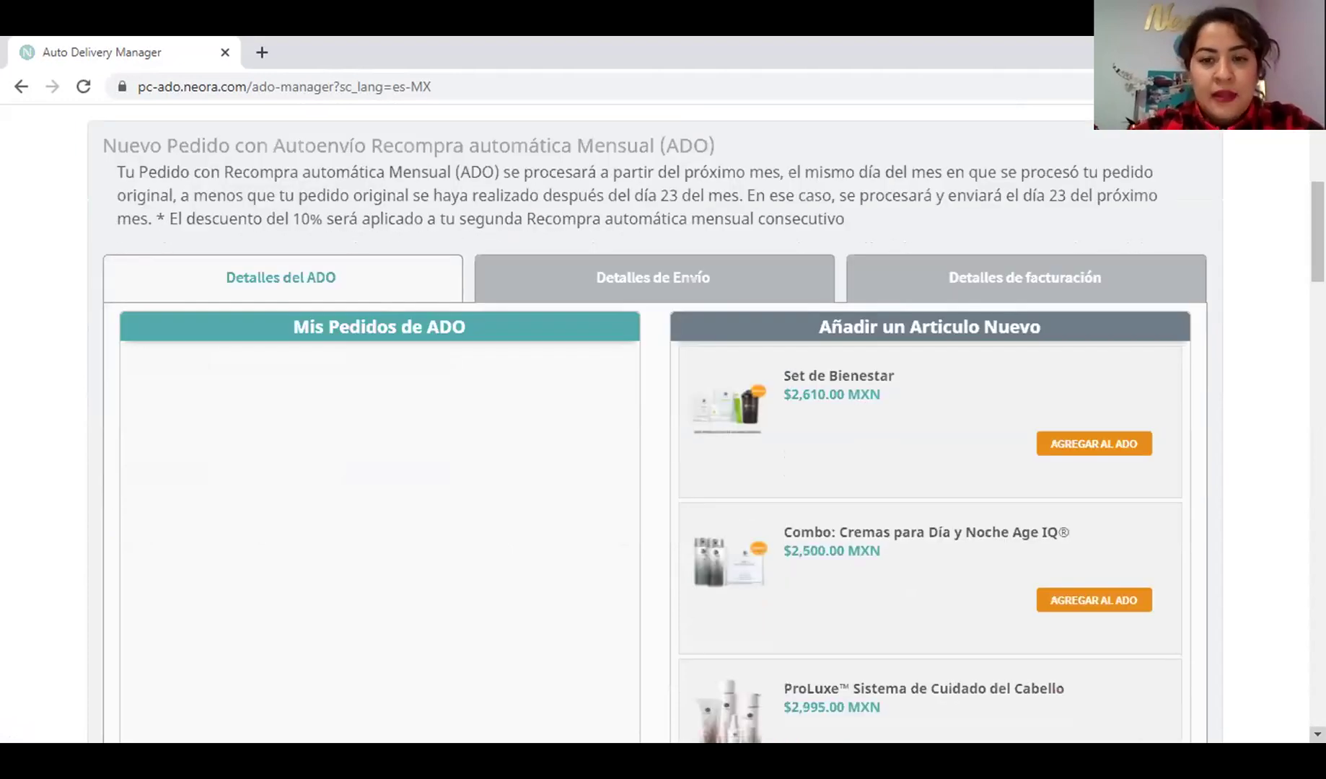
{"action": "scroll", "coordinate": [655, 433], "scroll_direction": "down", "scroll_amount": 1}
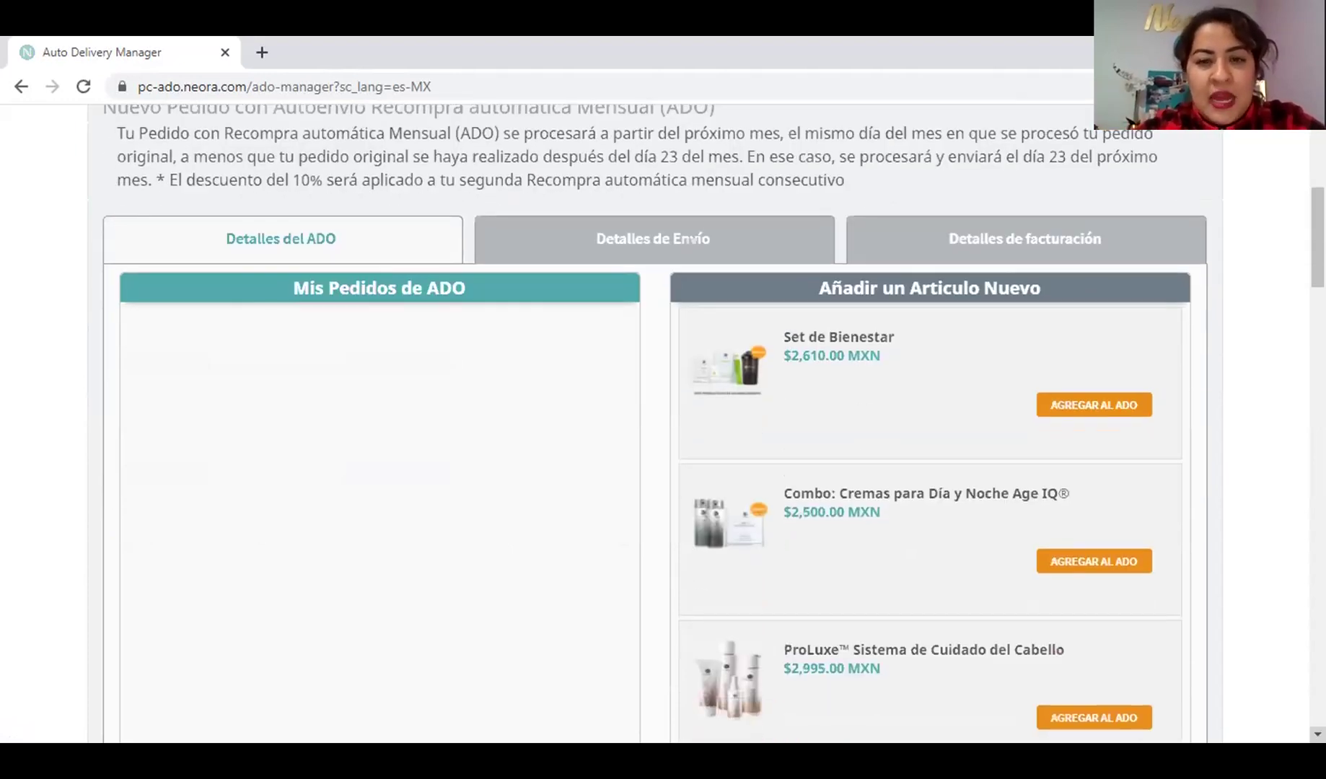
{"action": "scroll", "coordinate": [656, 433], "scroll_direction": "down", "scroll_amount": 1}
{"action": "scroll", "coordinate": [656, 433], "scroll_direction": "down", "scroll_amount": 1}
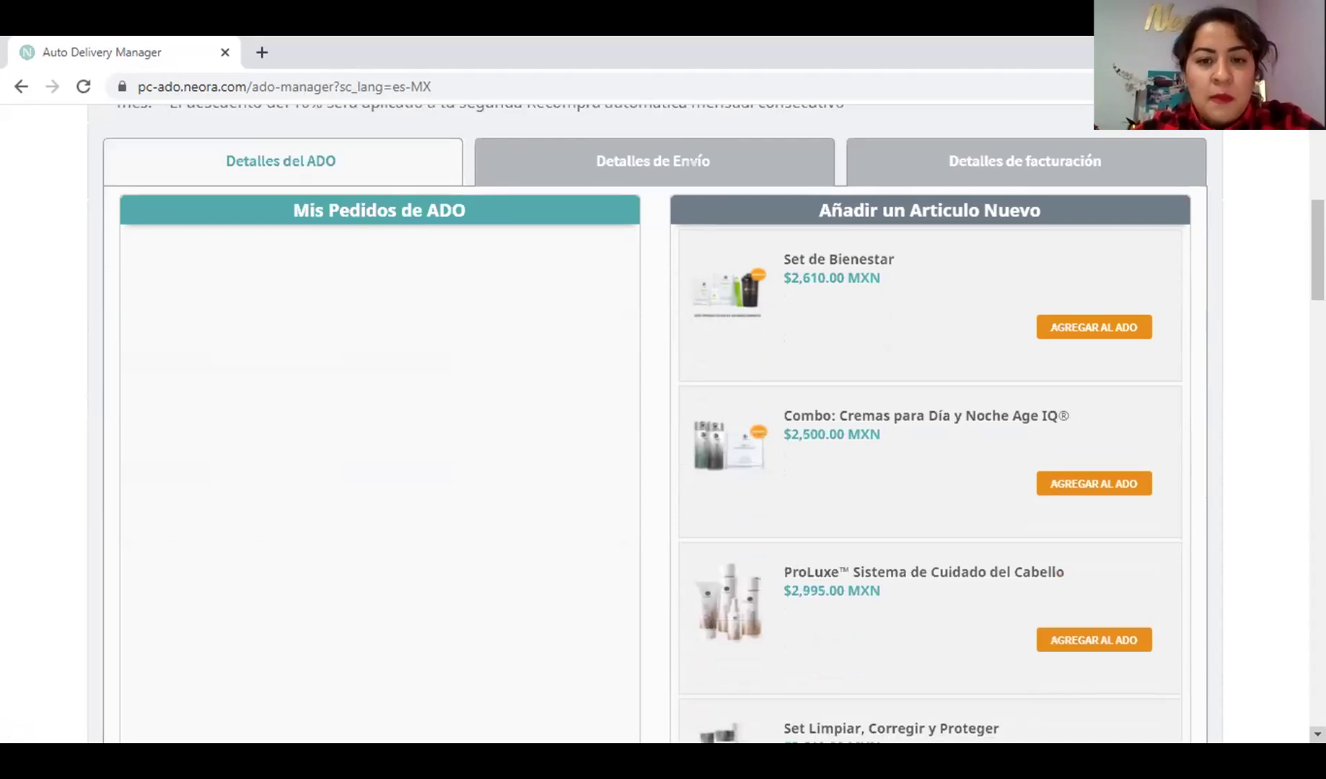
{"action": "scroll", "coordinate": [656, 433], "scroll_direction": "down", "scroll_amount": 4}
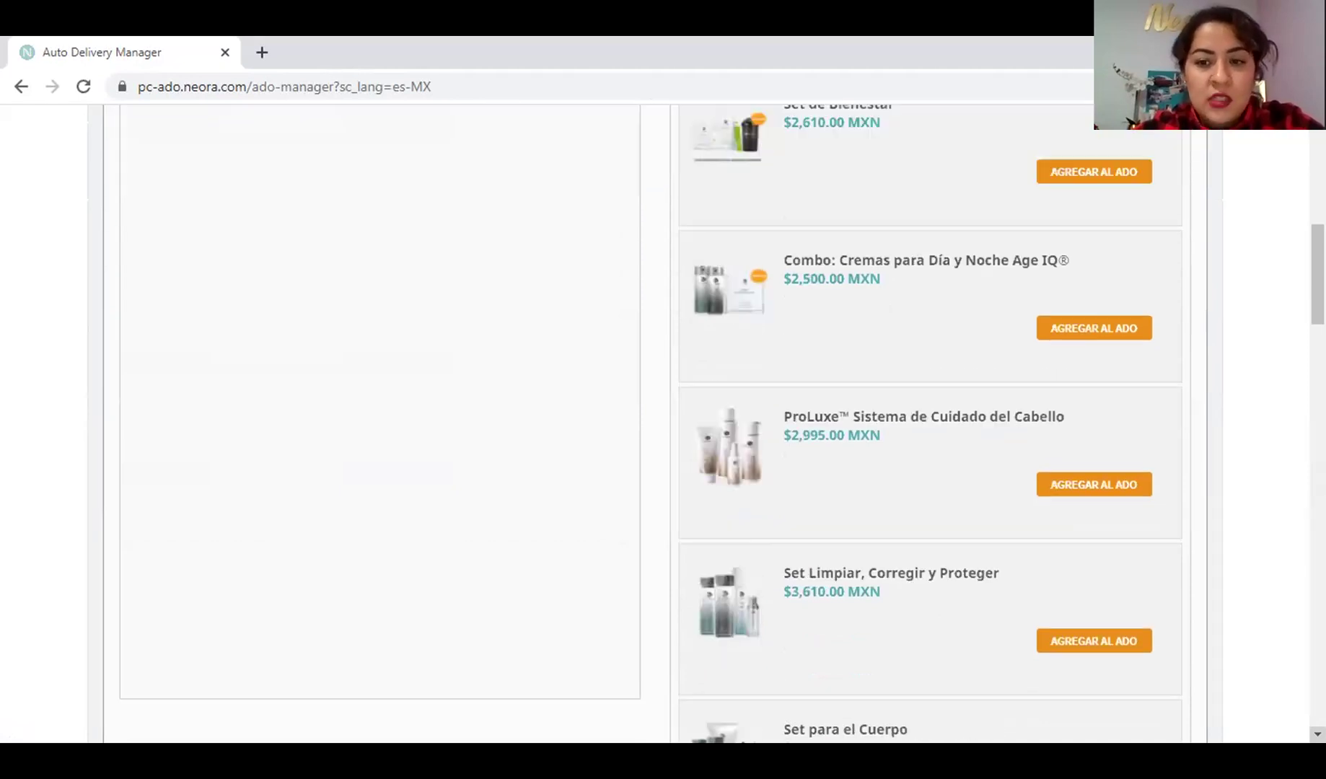
{"action": "scroll", "coordinate": [655, 433], "scroll_direction": "down", "scroll_amount": 1}
{"action": "scroll", "coordinate": [931, 426], "scroll_direction": "down", "scroll_amount": 3}
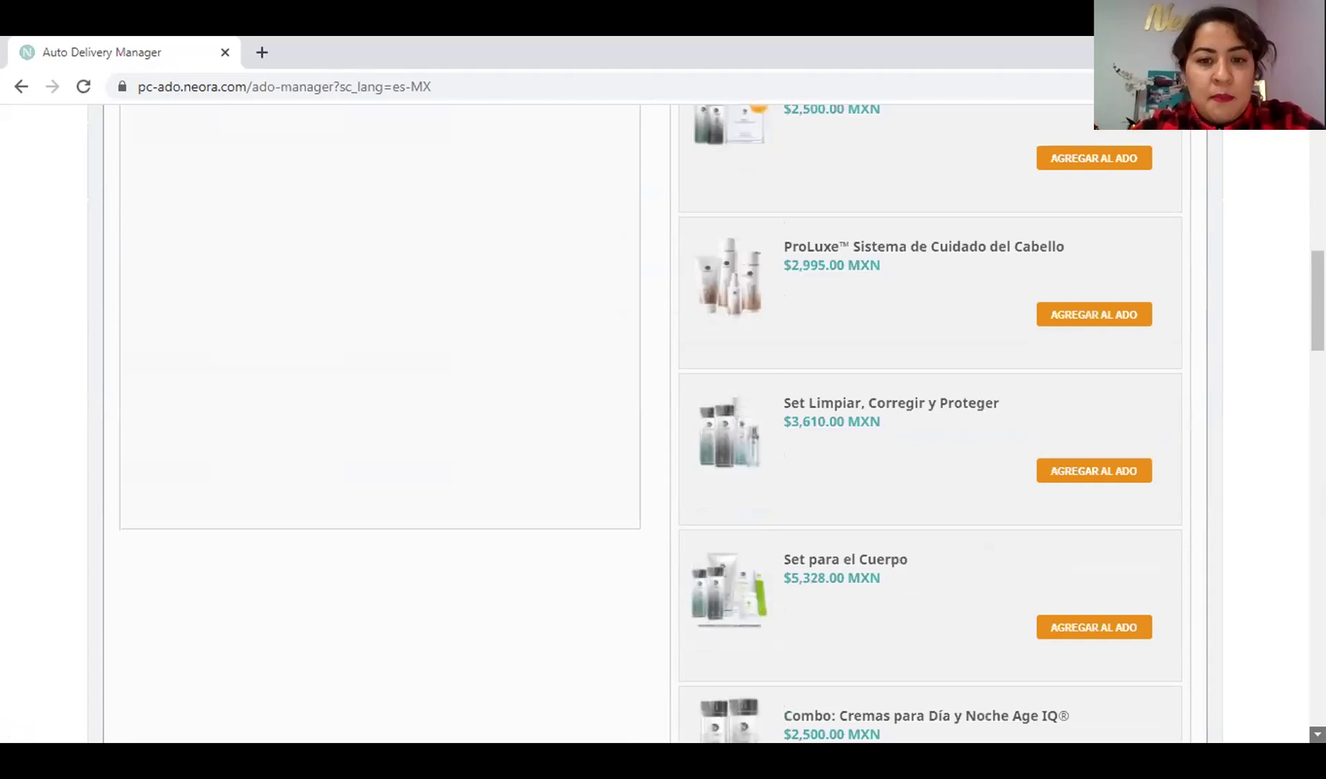
{"action": "scroll", "coordinate": [931, 426], "scroll_direction": "down", "scroll_amount": 1}
{"action": "scroll", "coordinate": [931, 426], "scroll_direction": "down", "scroll_amount": 3}
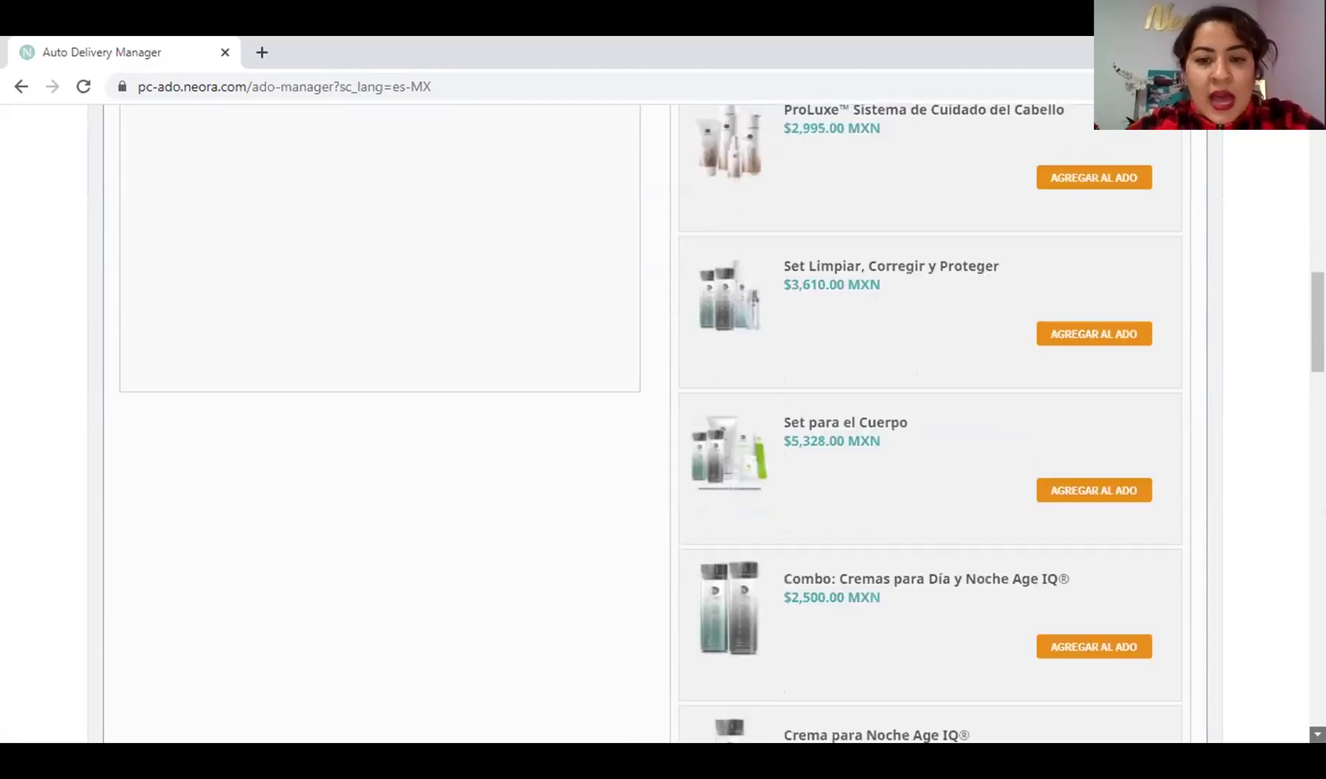
{"action": "scroll", "coordinate": [931, 426], "scroll_direction": "down", "scroll_amount": 2}
{"action": "scroll", "coordinate": [931, 426], "scroll_direction": "down", "scroll_amount": 4}
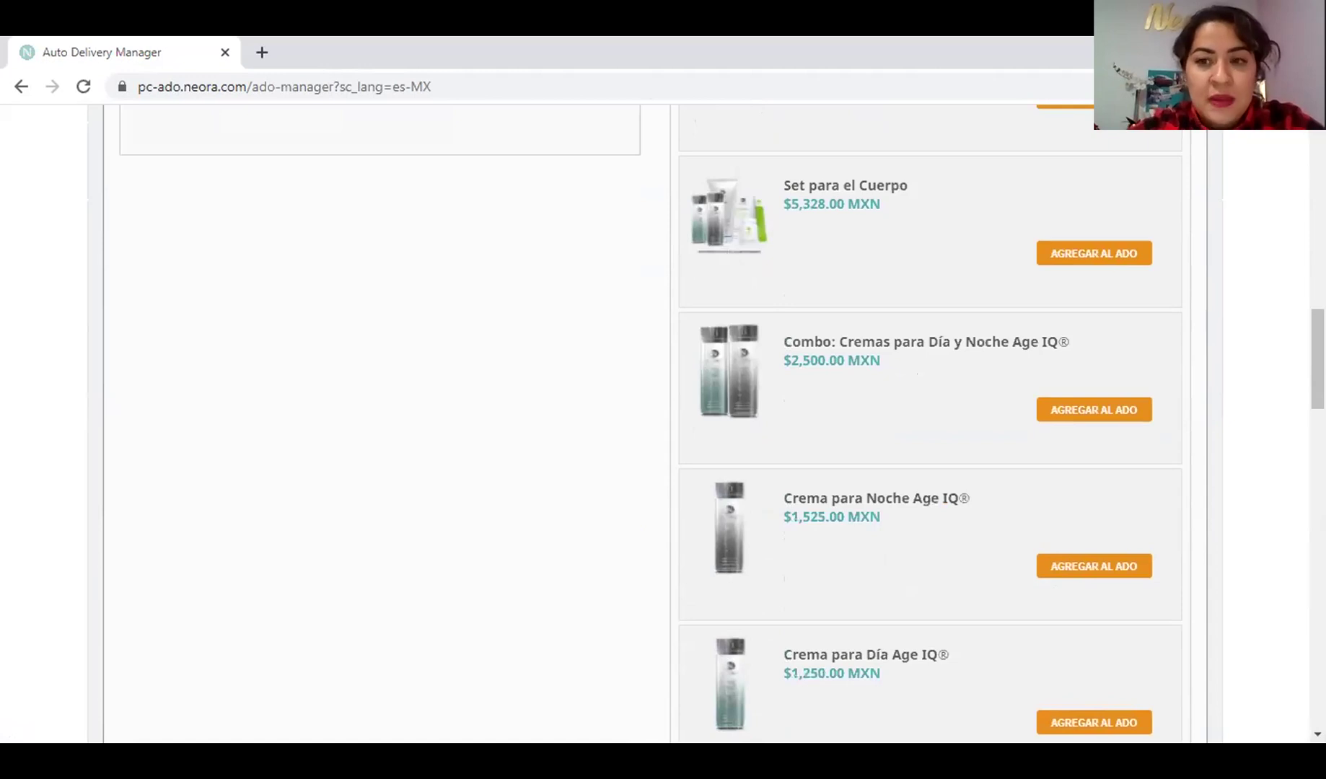
{"action": "scroll", "coordinate": [848, 455], "scroll_direction": "up", "scroll_amount": 8}
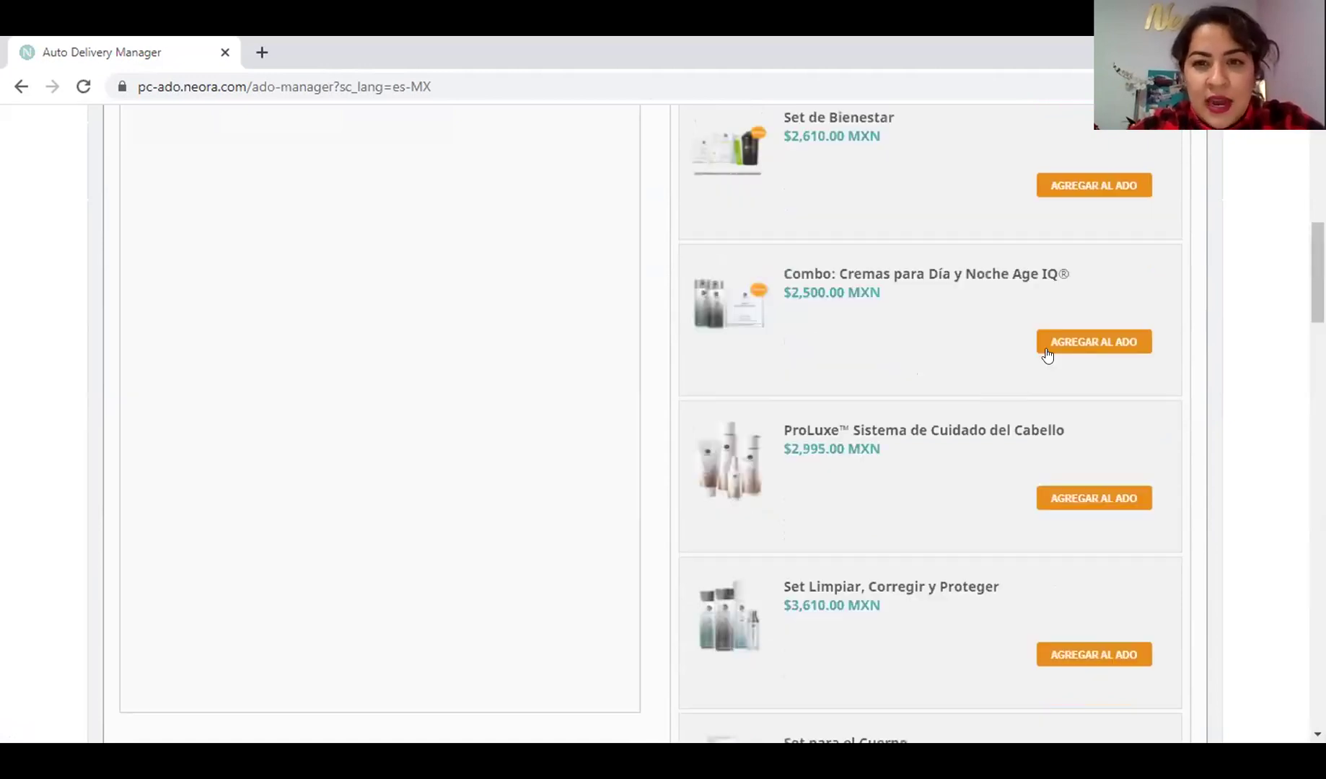
Add one Combo: Cremas para Día y Noche Age IQ® ($2,500.00 MXN) to Mis Pedidos de ADO
{"action": "left_click", "coordinate": [1046, 349]}
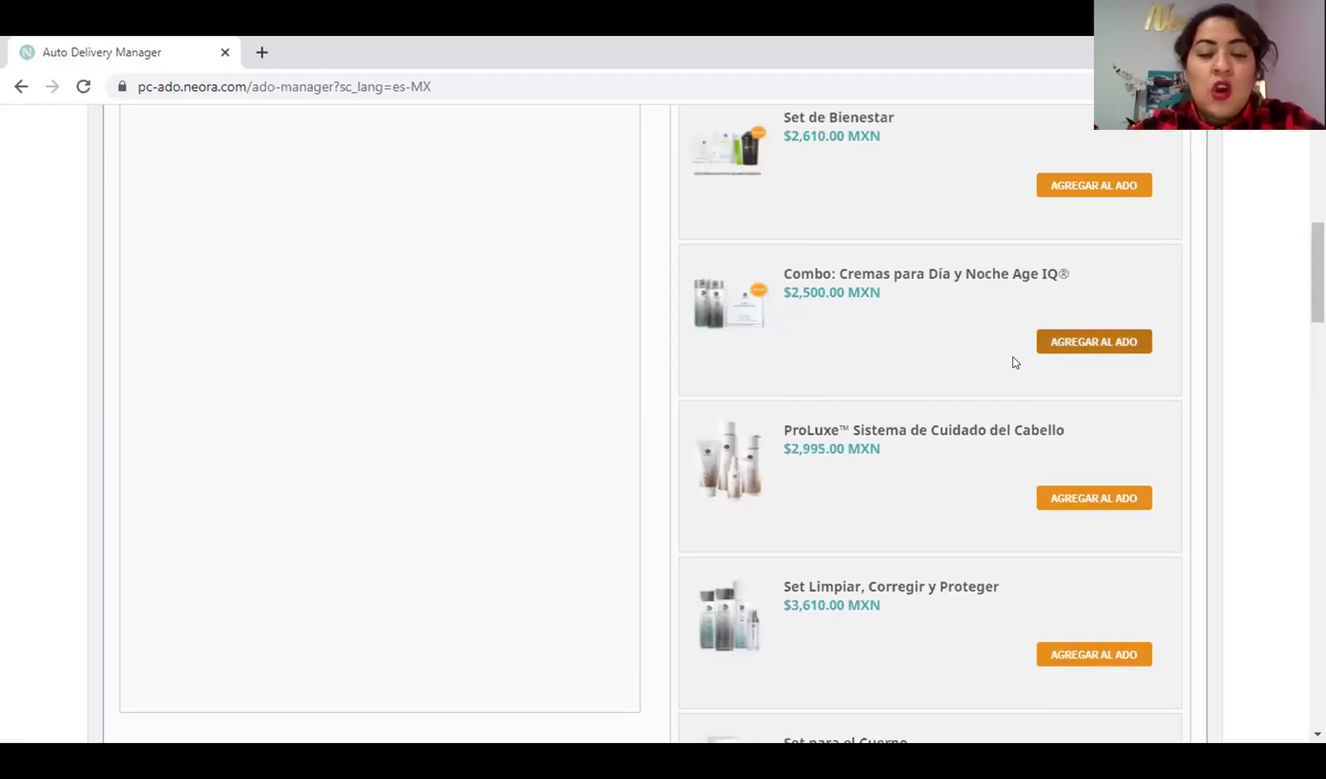
{"action": "left_click", "coordinate": [1093, 352]}
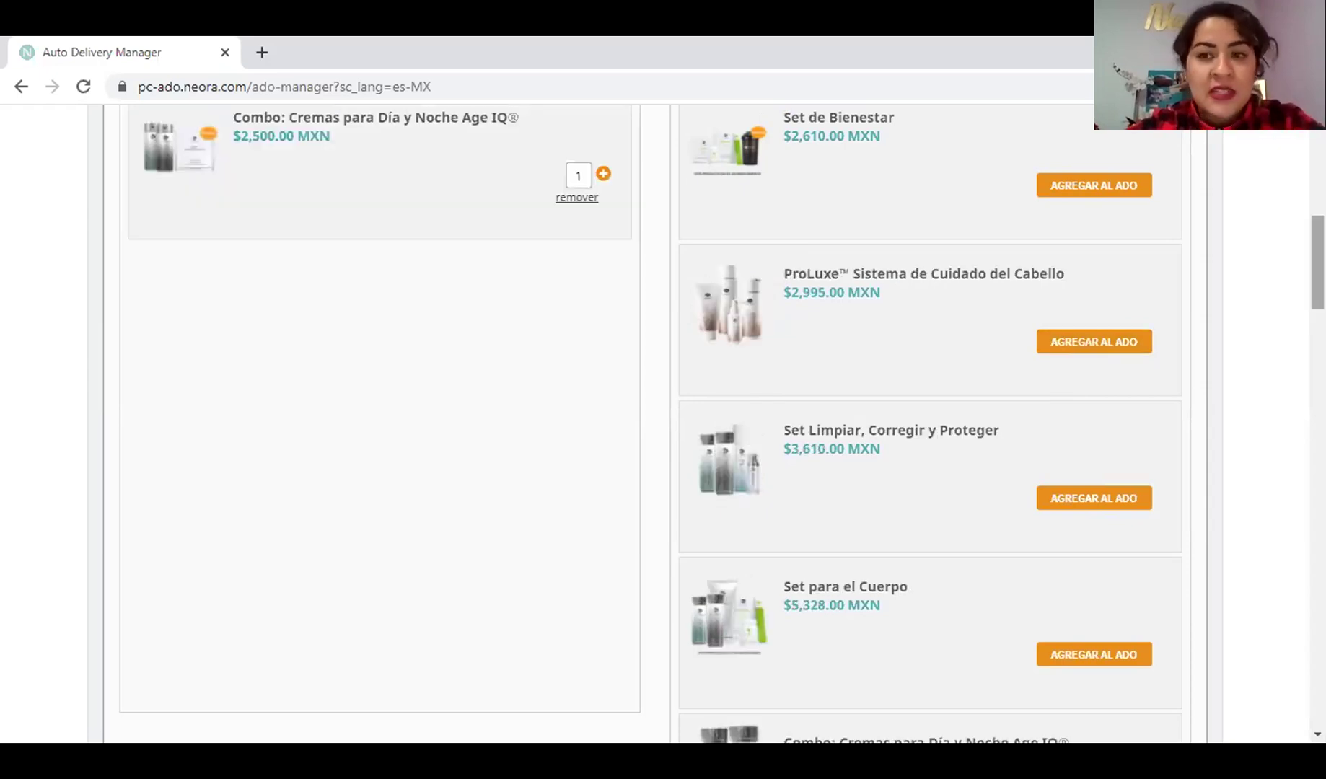
{"action": "scroll", "coordinate": [649, 425], "scroll_direction": "up", "scroll_amount": 4}
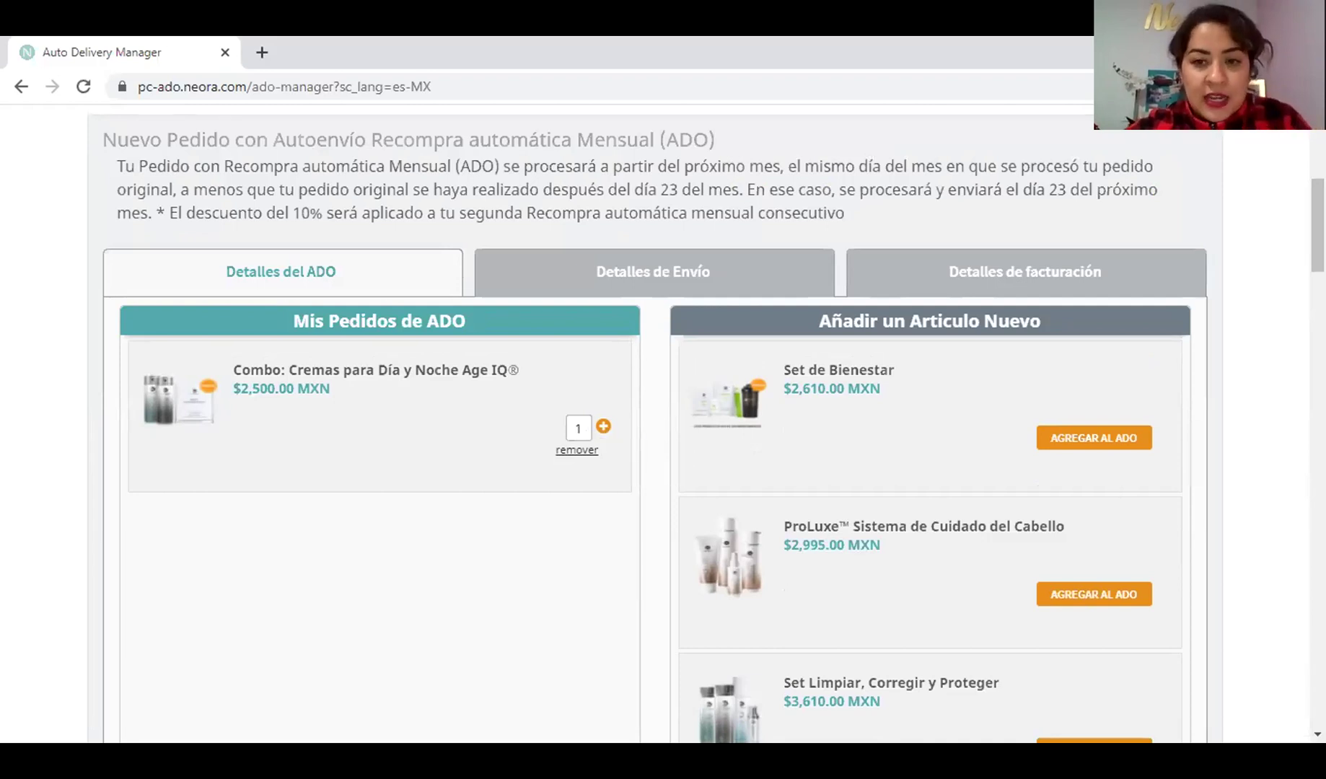
Add ProLuxe™ Sistema de Cuidado del Cabello ($2,995.00 MXN) as the second ADO item
{"action": "left_click", "coordinate": [1055, 594]}
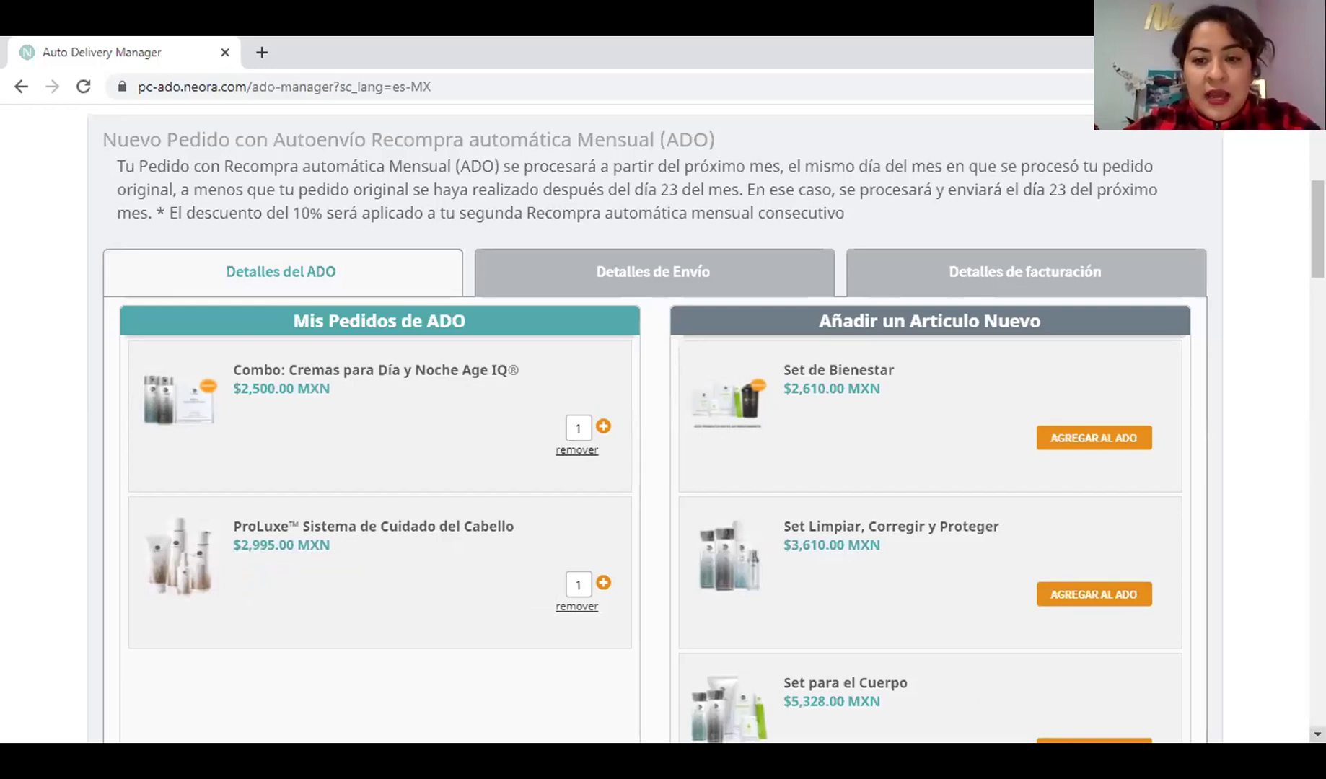
Scroll down to Resumen de la orden showing the $550.00 MXN discount and $4,945.00 MXN total
{"action": "scroll", "coordinate": [706, 424], "scroll_direction": "down", "scroll_amount": 1}
{"action": "scroll", "coordinate": [655, 424], "scroll_direction": "down", "scroll_amount": 7}
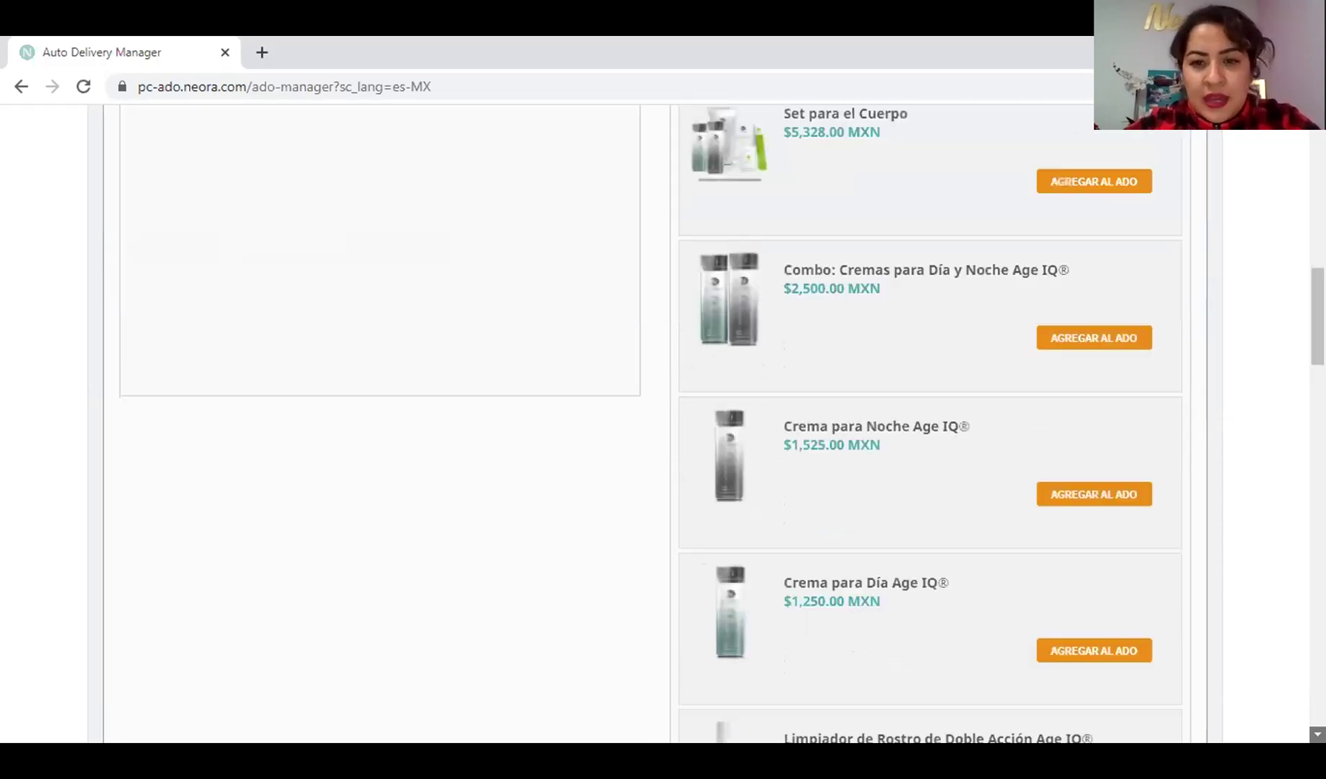
{"action": "scroll", "coordinate": [930, 423], "scroll_direction": "down", "scroll_amount": 10}
{"action": "scroll", "coordinate": [930, 424], "scroll_direction": "down", "scroll_amount": 4}
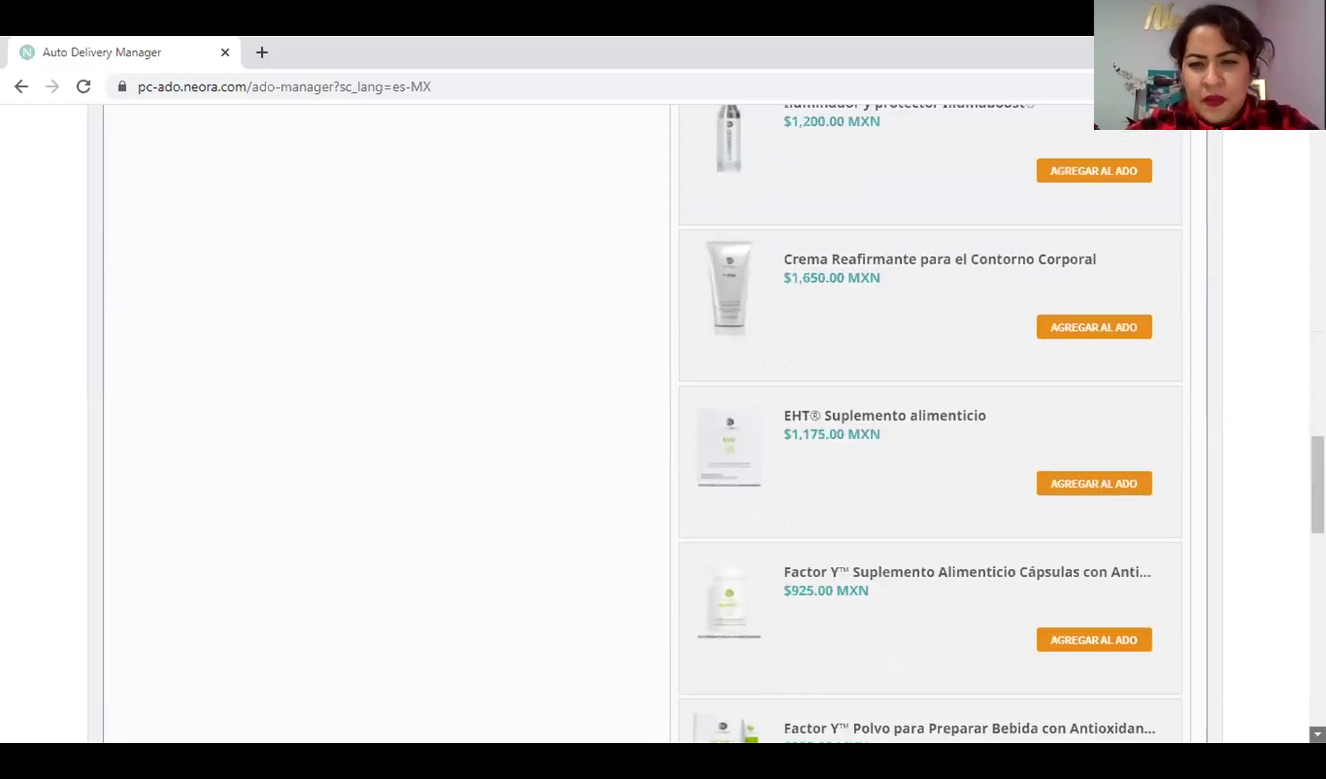
{"action": "scroll", "coordinate": [930, 424], "scroll_direction": "down", "scroll_amount": 8}
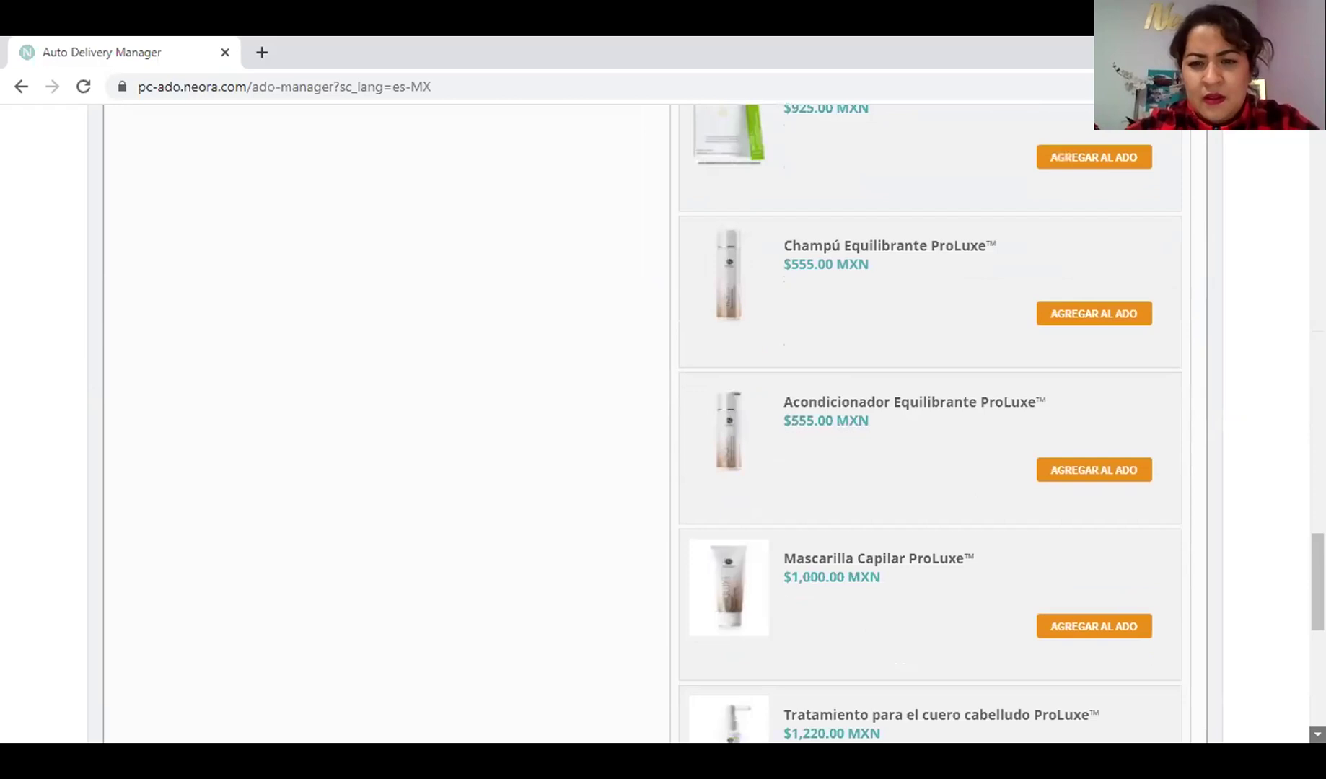
{"action": "scroll", "coordinate": [930, 424], "scroll_direction": "down", "scroll_amount": 4}
{"action": "scroll", "coordinate": [521, 213], "scroll_direction": "down", "scroll_amount": 4}
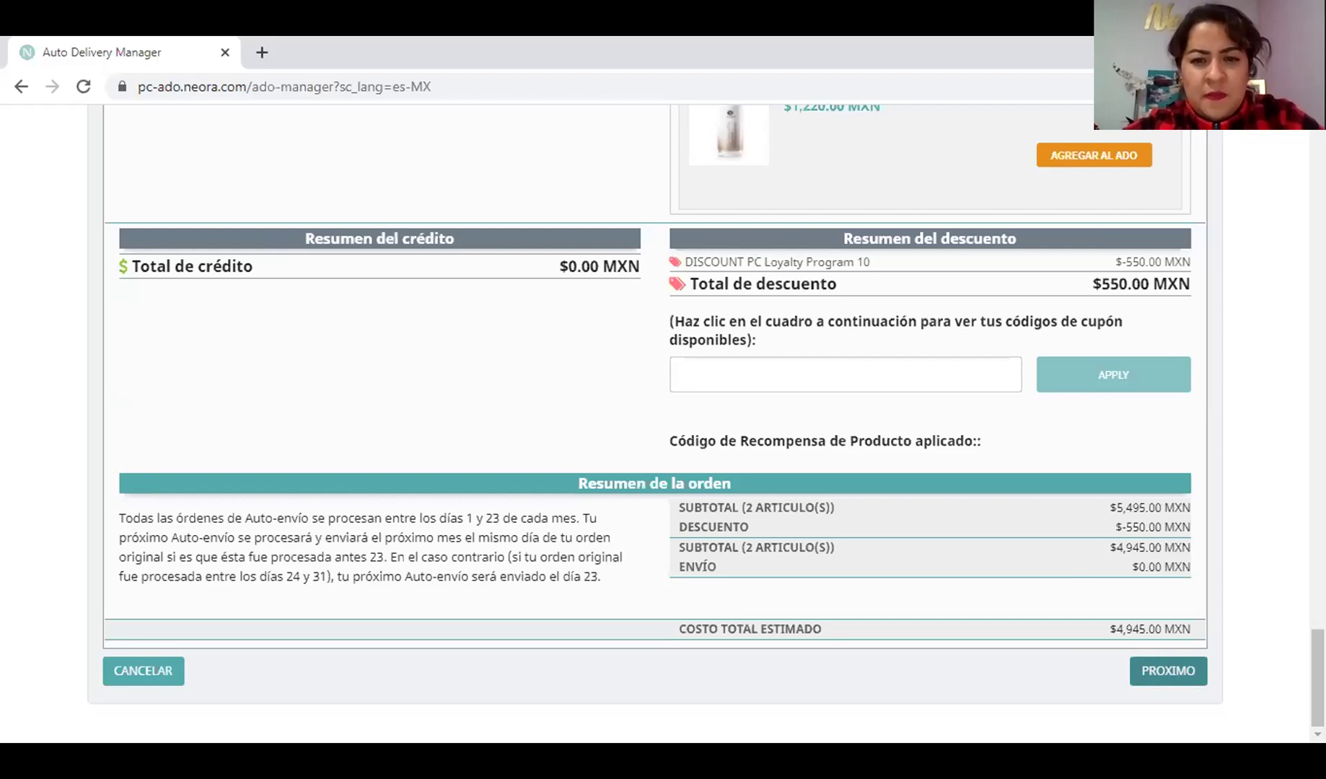
Continue with PROXIMO to the Detalles de Envío step
{"action": "left_click", "coordinate": [1168, 671]}
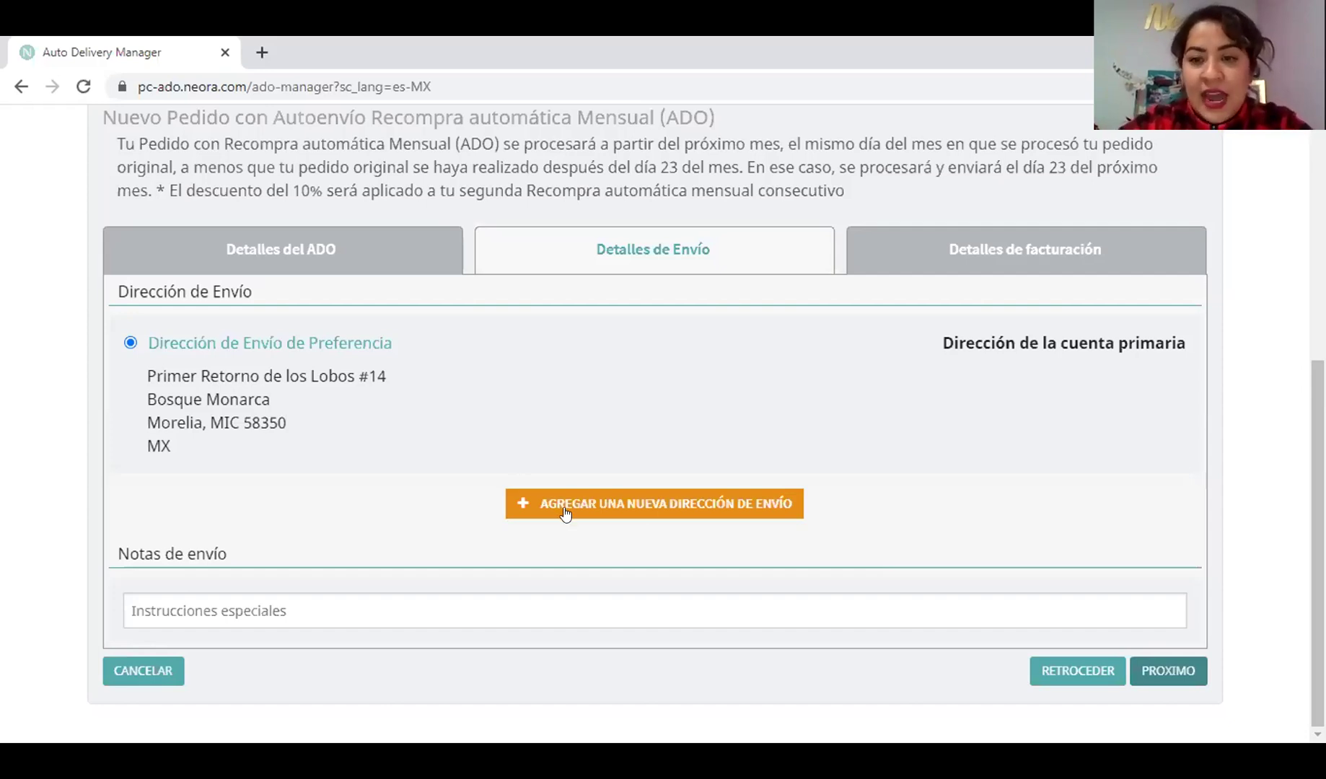
Open the 'Agregar una nueva dirección de envío' form and bring its fields into view
{"action": "left_click", "coordinate": [642, 511]}
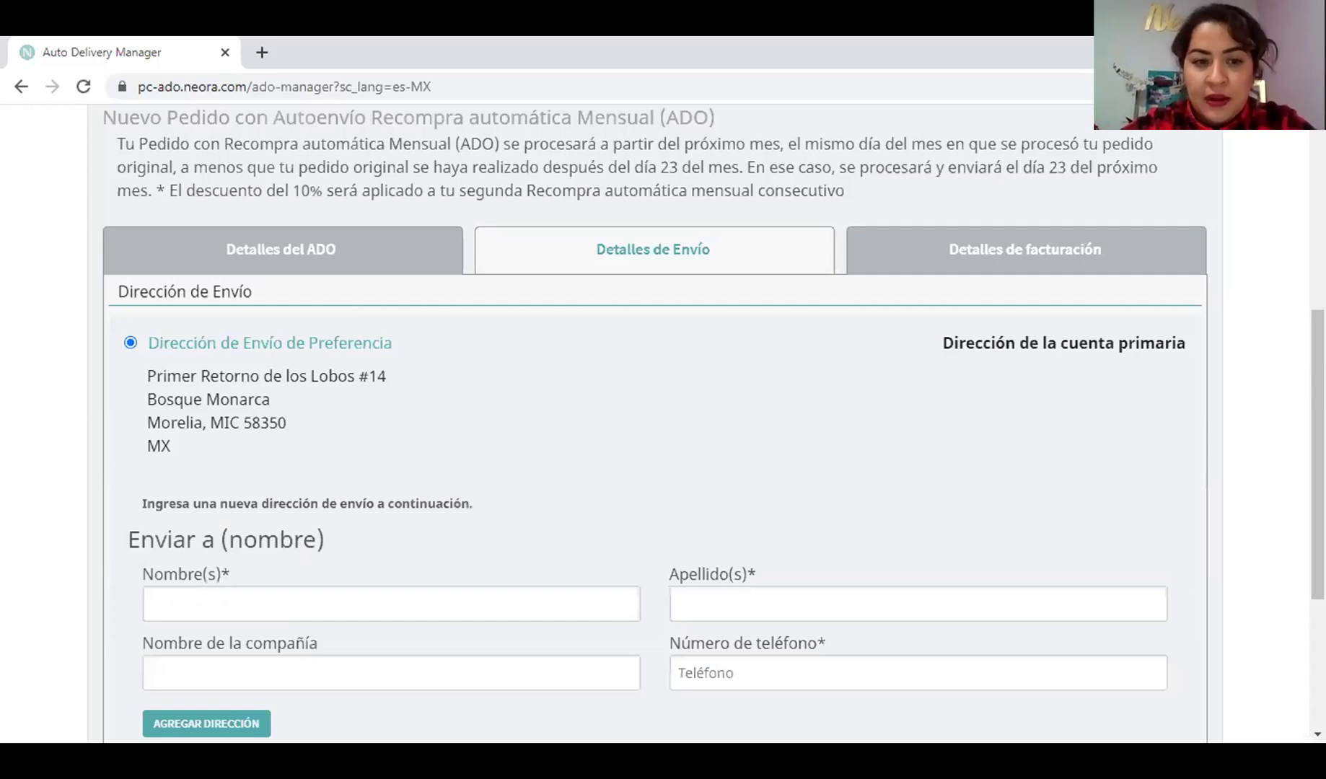
{"action": "scroll", "coordinate": [706, 424], "scroll_direction": "down", "scroll_amount": 4}
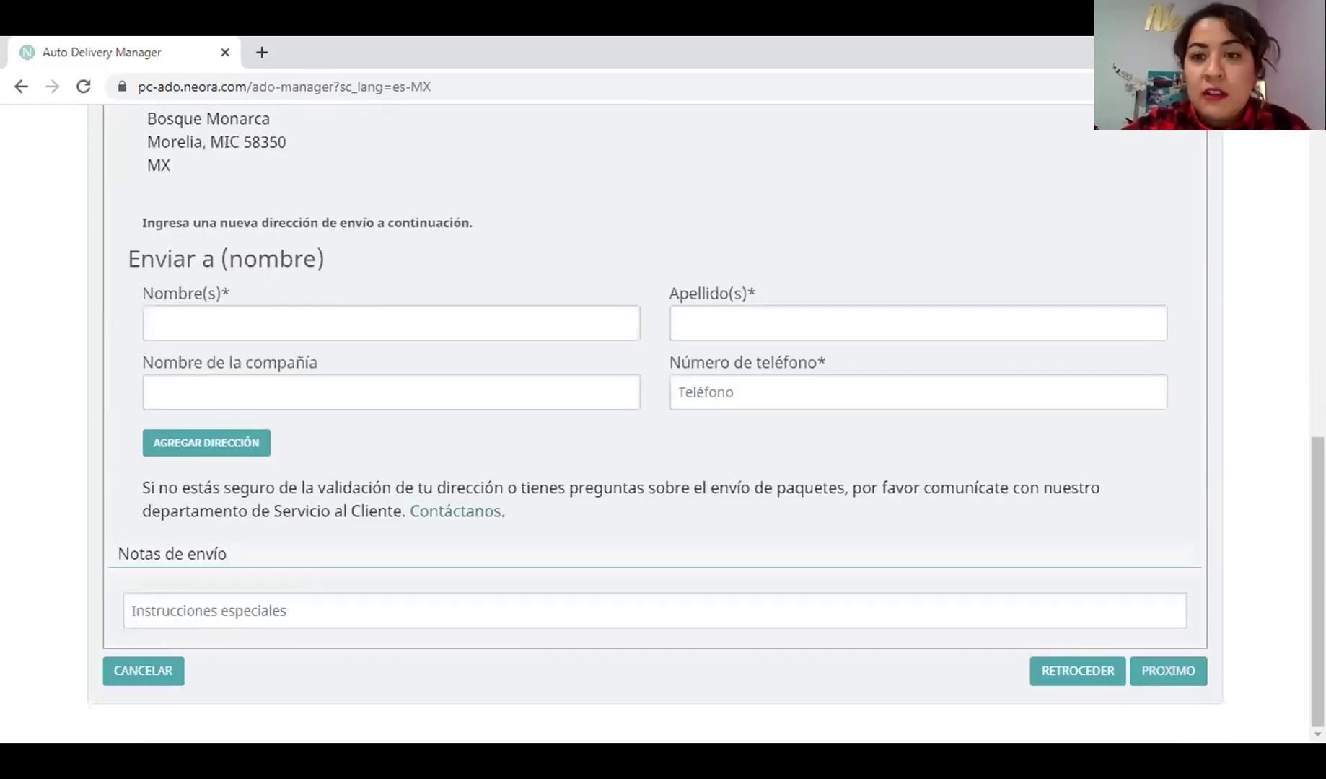
Enter the recipient's first name in Nombre(s) and surname in Apellido(s)
{"action": "left_click", "coordinate": [474, 324]}
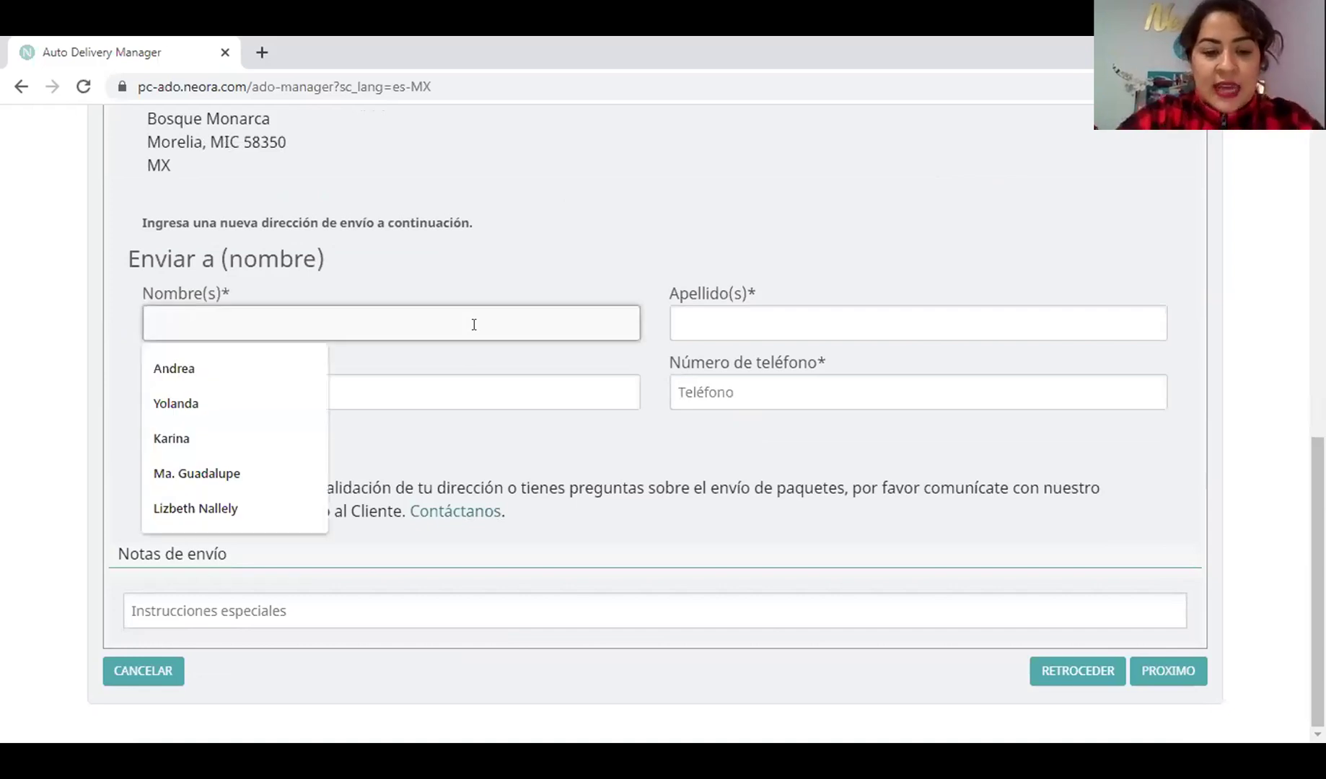
{"action": "left_click", "coordinate": [474, 325]}
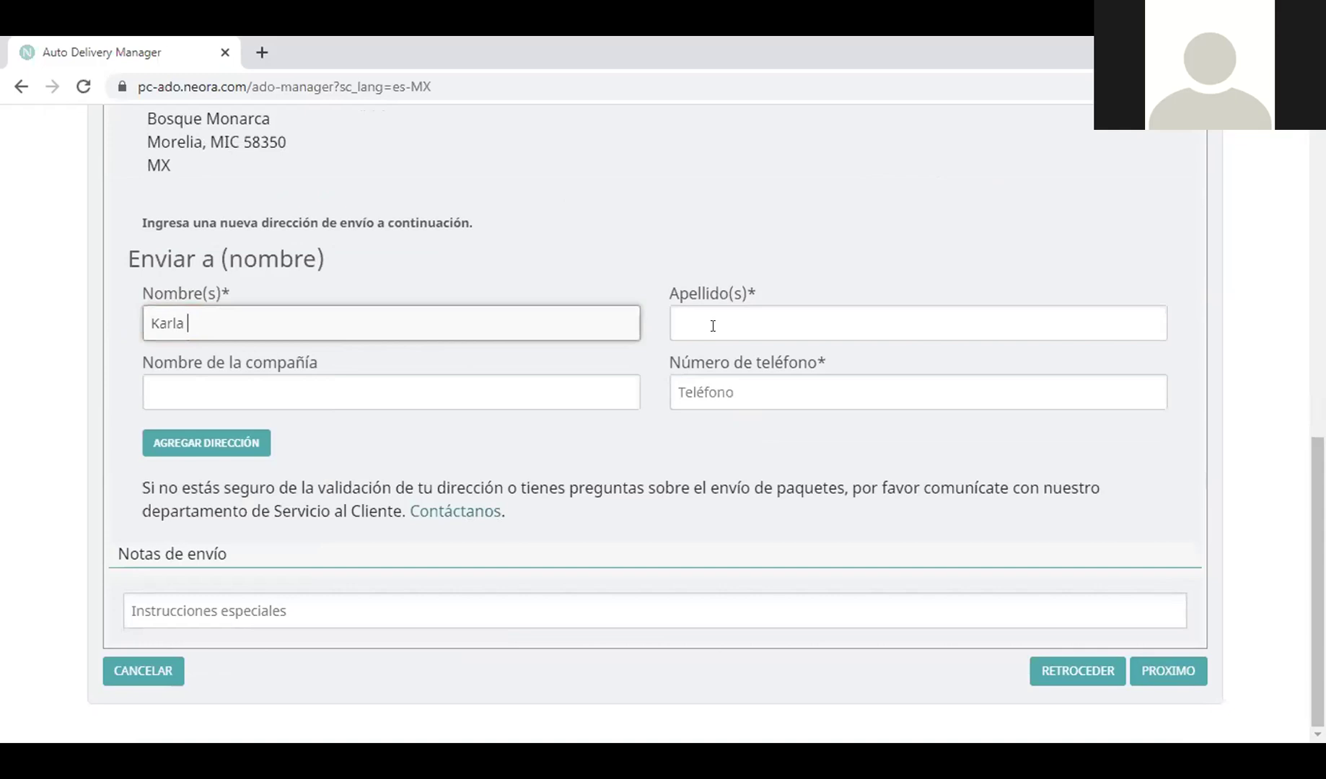
{"action": "left_click", "coordinate": [713, 326]}
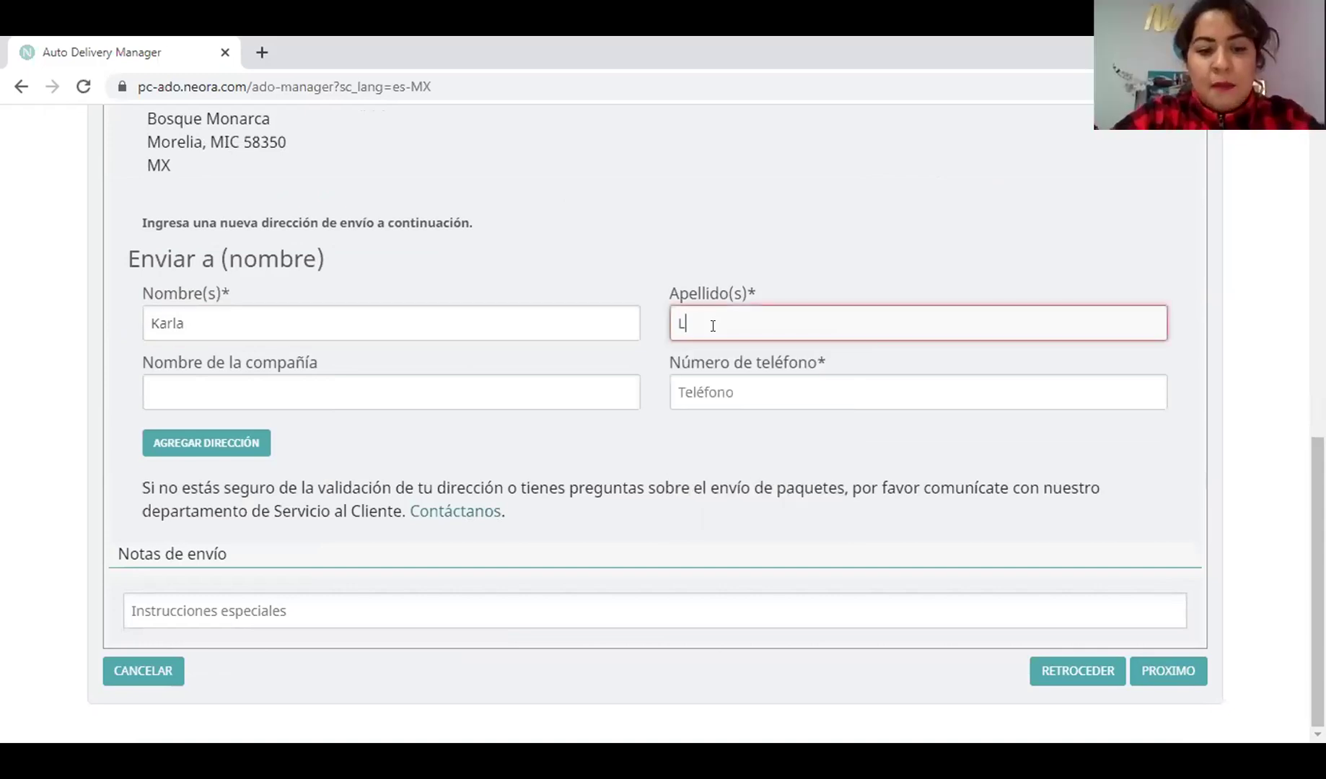
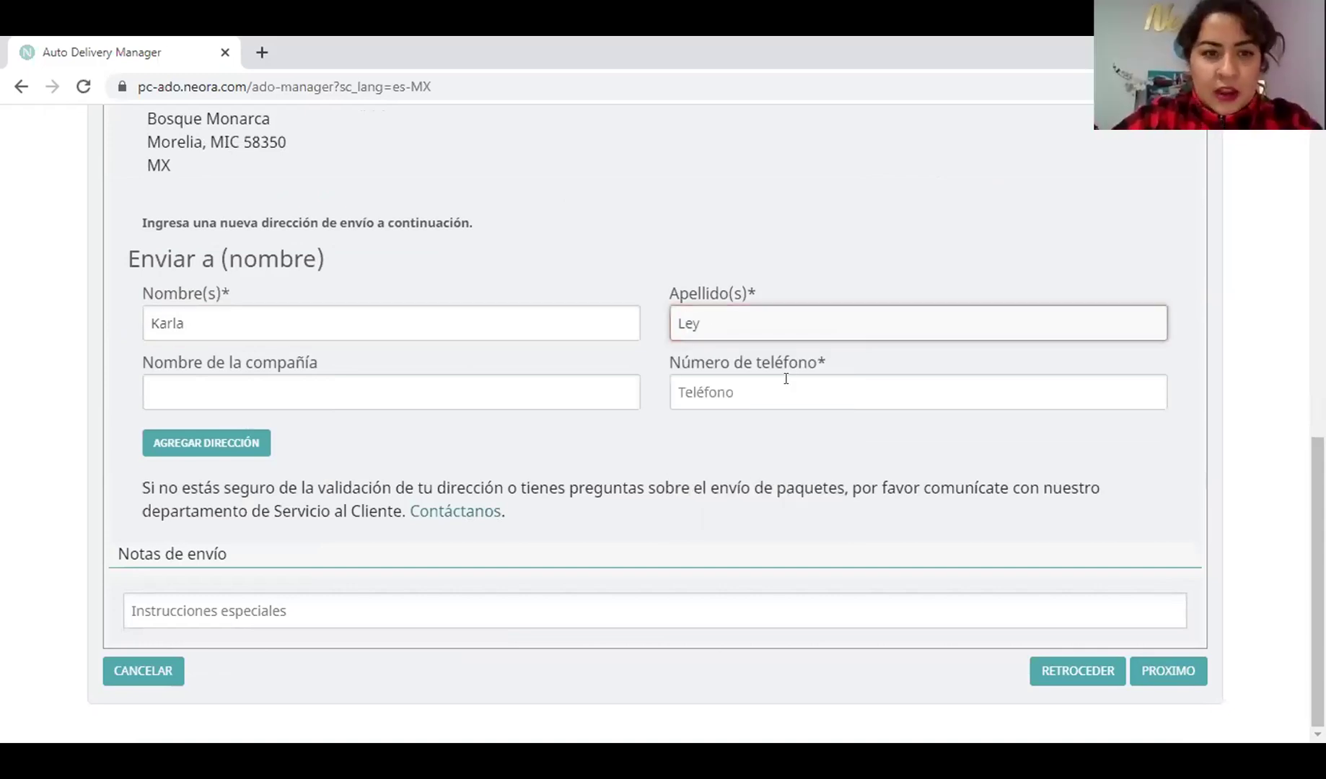
Fill Teléfono by picking a saved phone number from the suggestions
{"action": "left_click", "coordinate": [786, 382]}
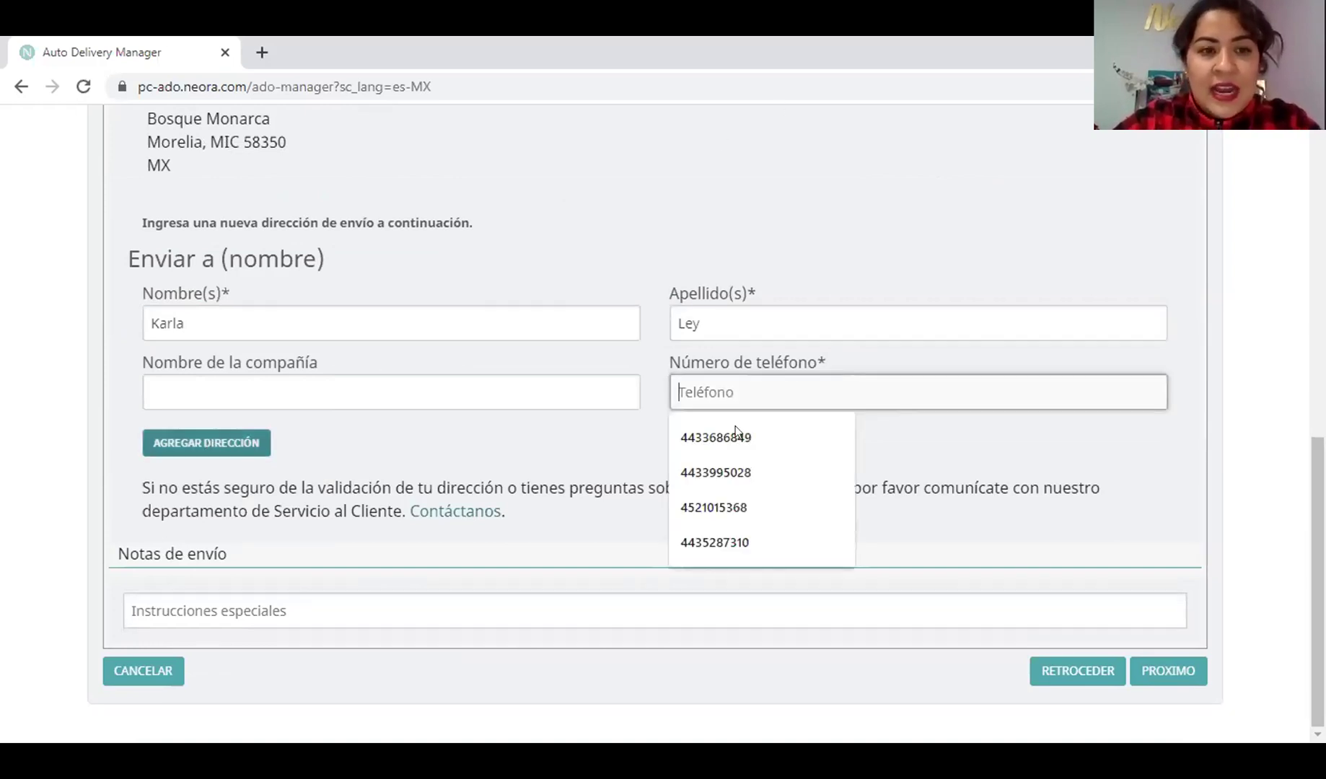
{"action": "key", "text": "Down"}
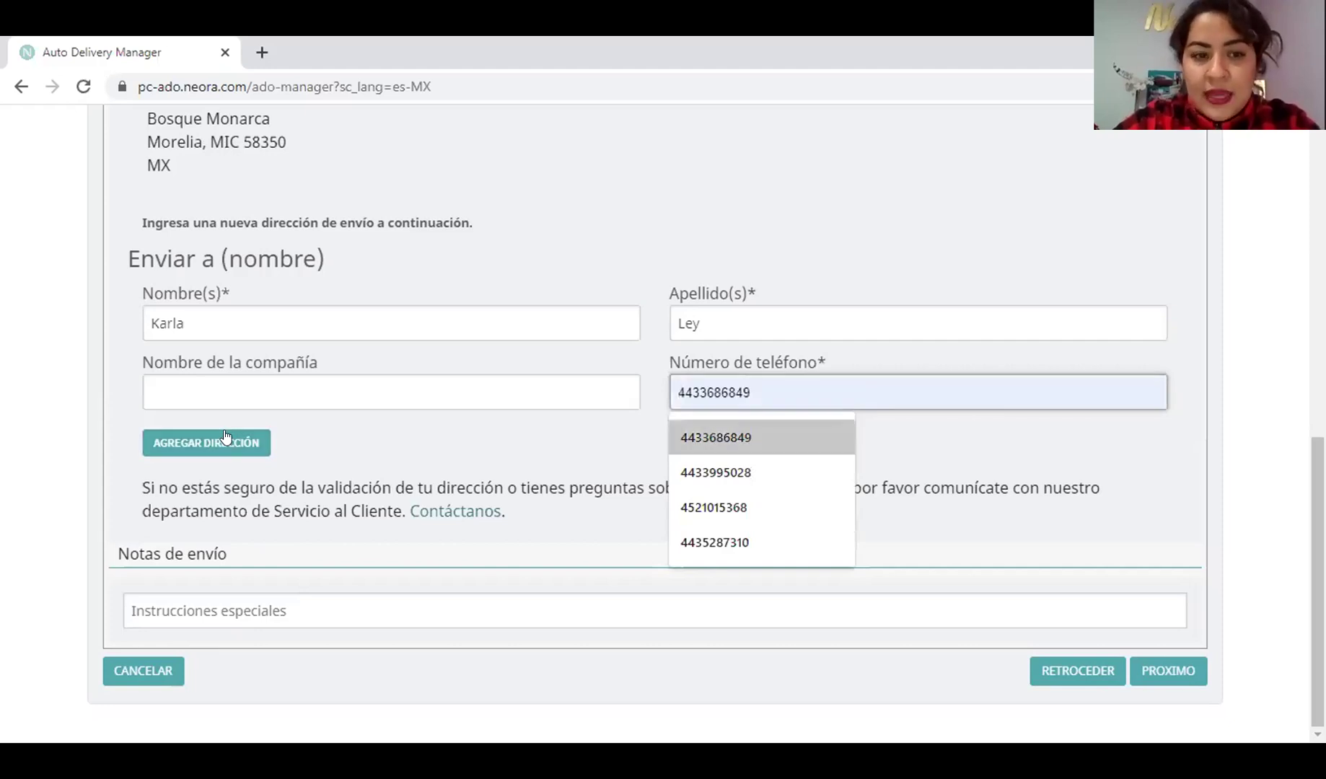
{"action": "key", "text": "Up"}
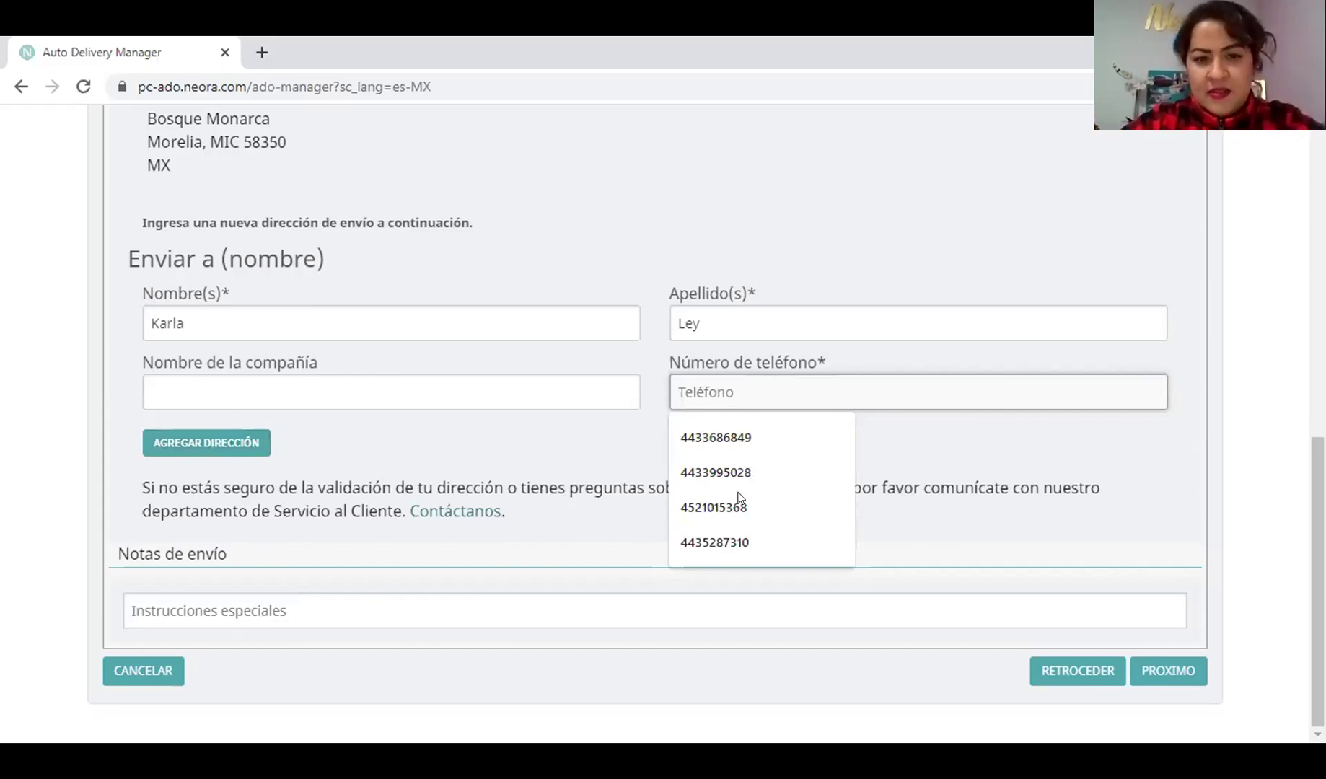
{"action": "key", "text": "Down"}
{"action": "key", "text": "Down"}
{"action": "key", "text": "Down"}
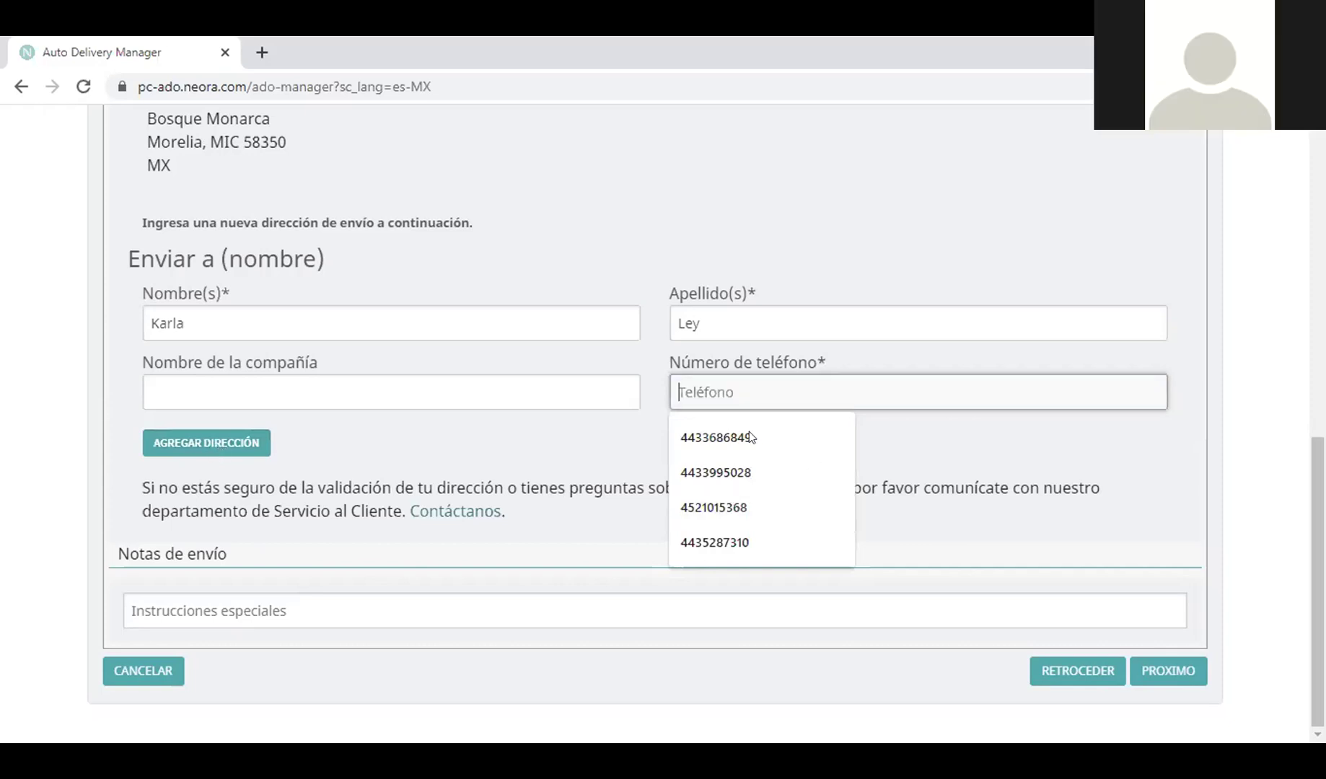
{"action": "key", "text": "Down"}
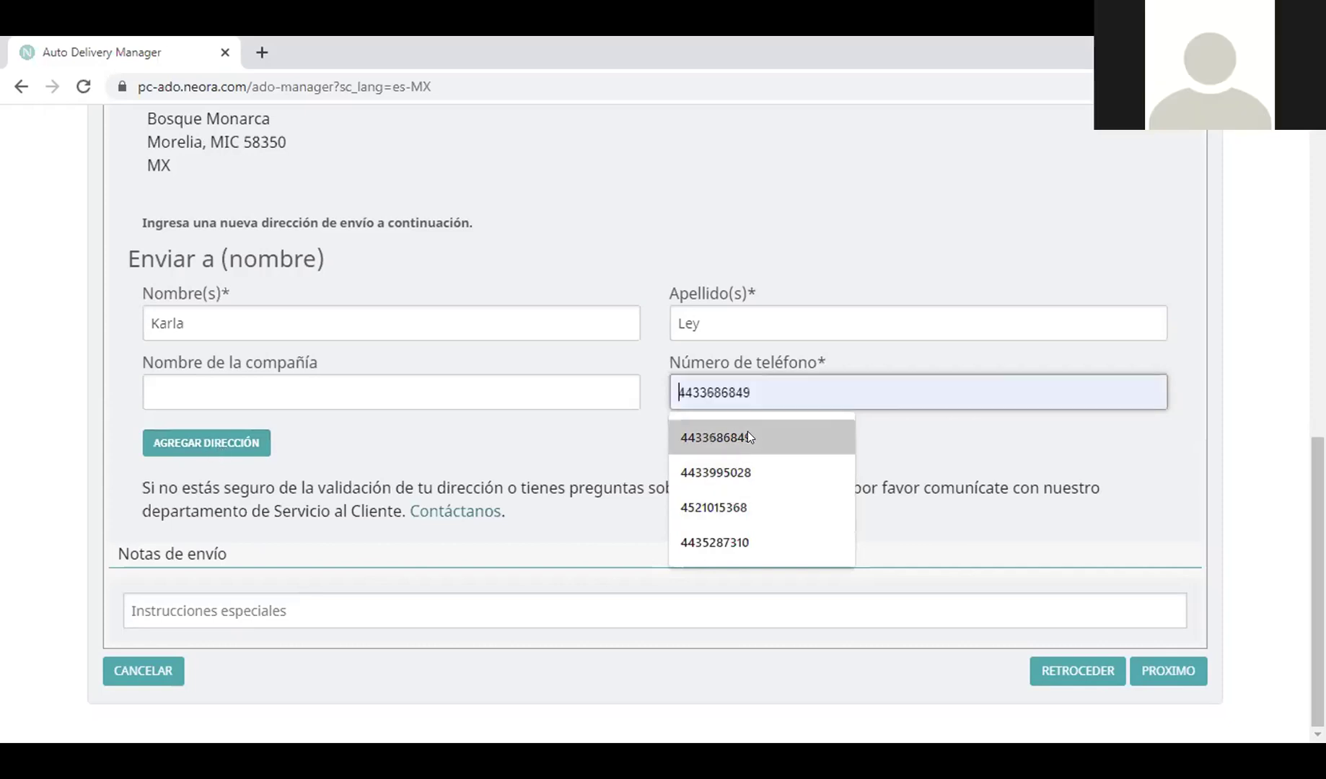
{"action": "left_click", "coordinate": [748, 435]}
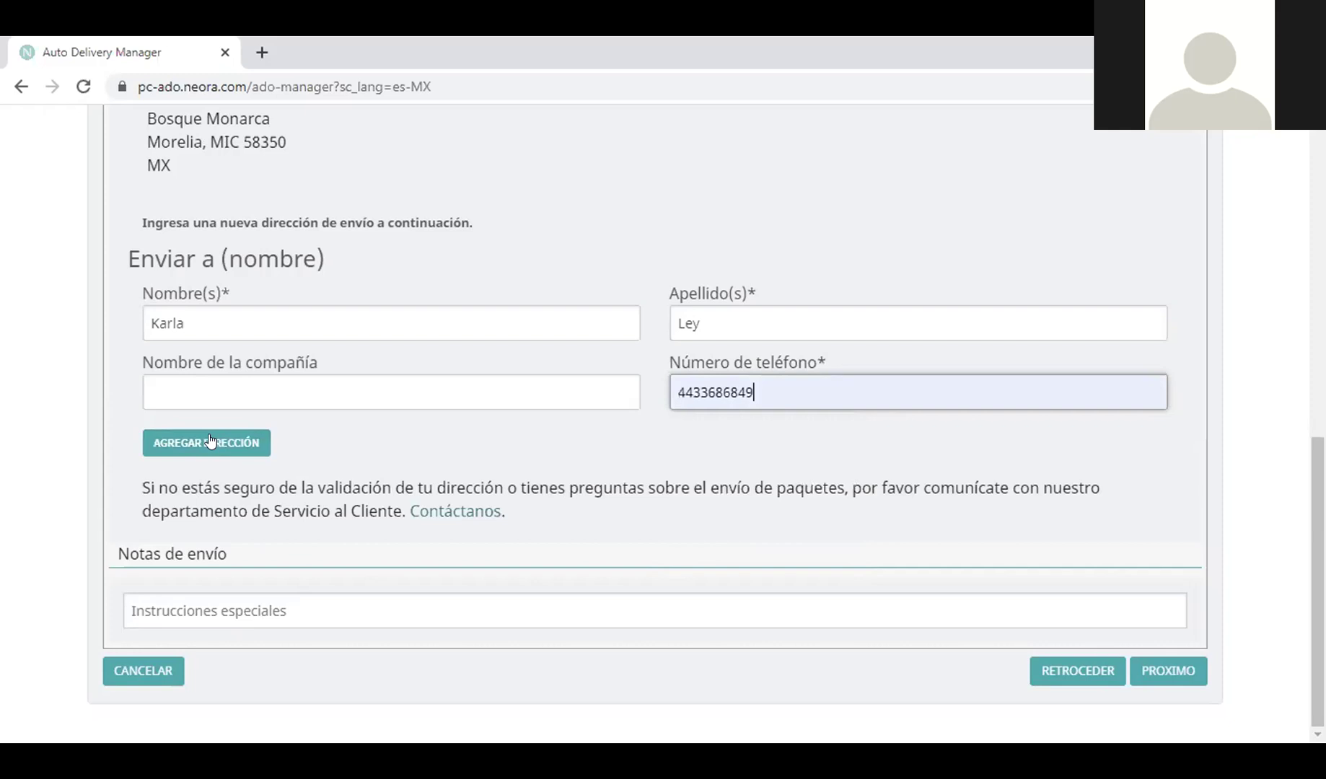
Attempt to save the new address, then empty the Teléfono field so it's flagged as required
{"action": "left_click", "coordinate": [210, 441]}
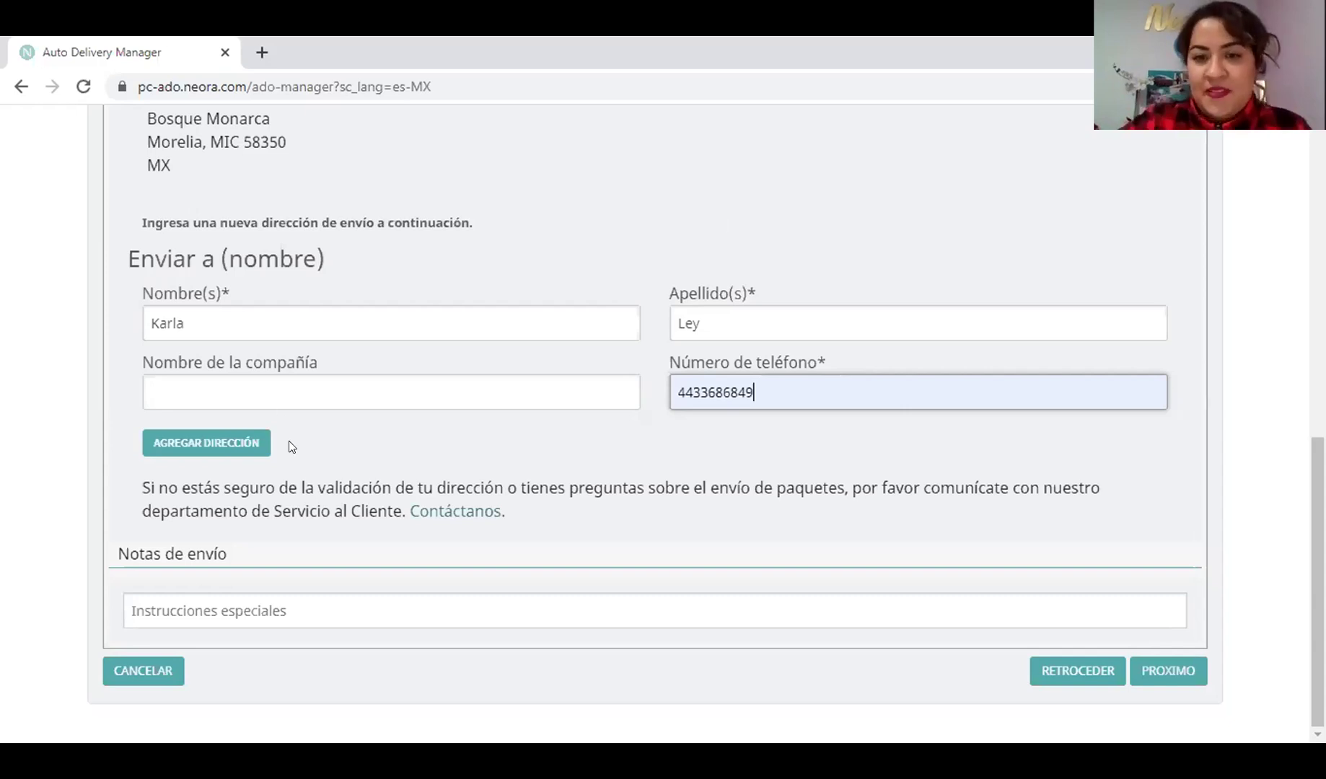
{"action": "key", "text": "ctrl+a"}
{"action": "key", "text": "BackSpace"}
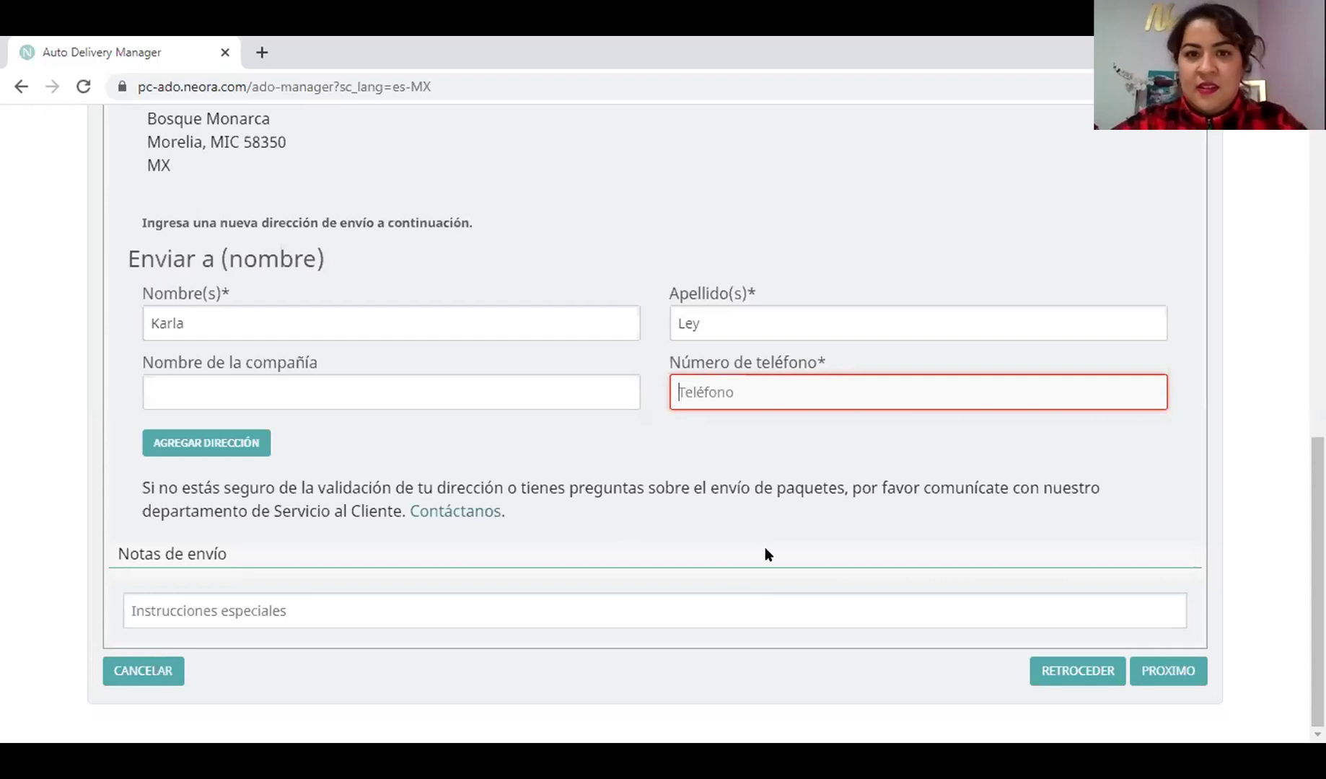
{"action": "left_click", "coordinate": [795, 452]}
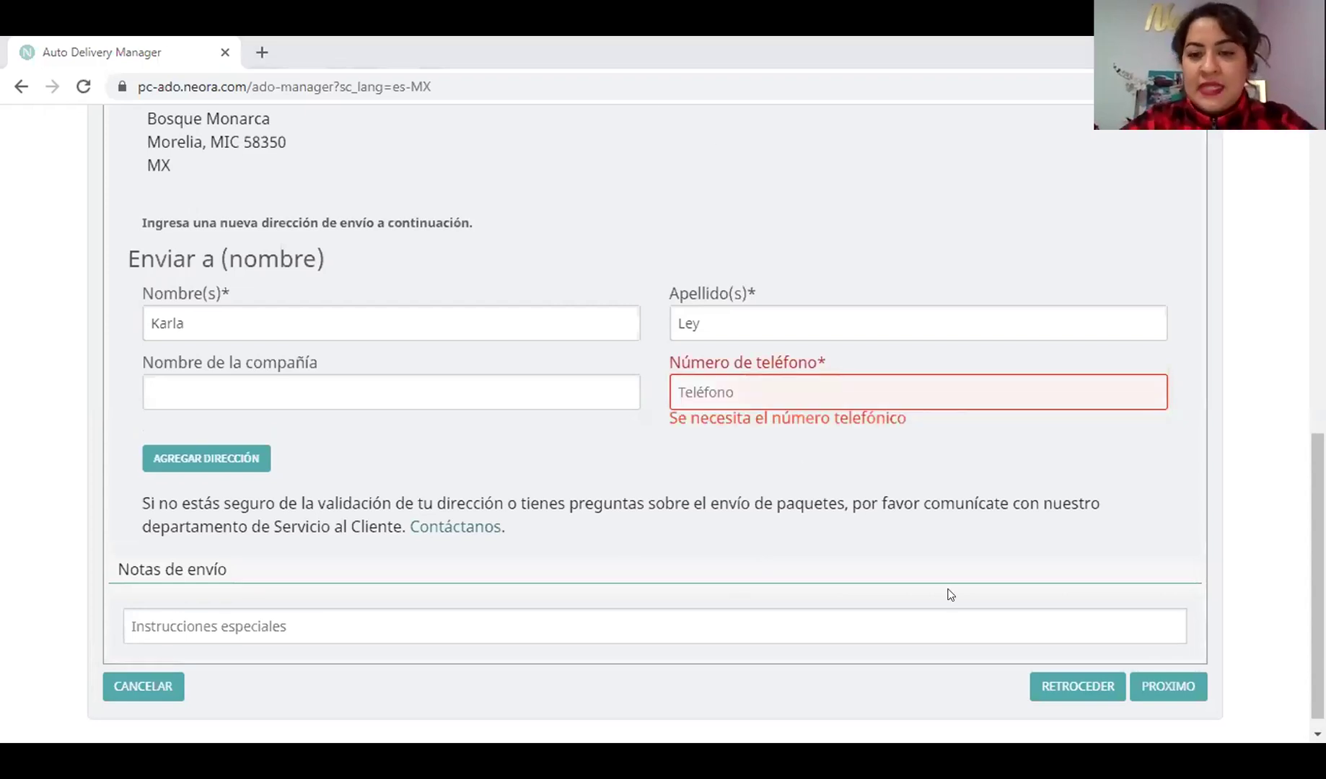